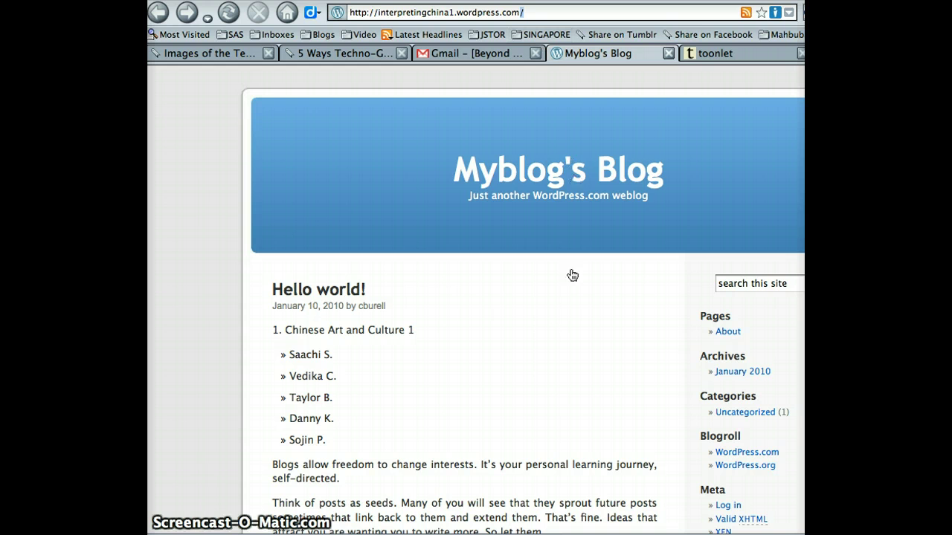
Log in to the Myblog's Blog WordPress dashboard using the account credentials already filled in
scroll(571, 347, down, 3)
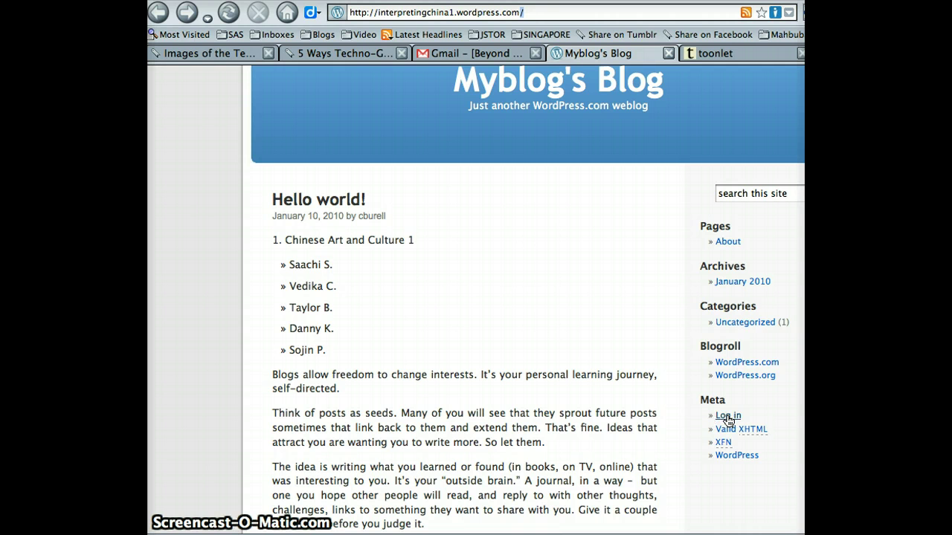
key(ctrl+plus)
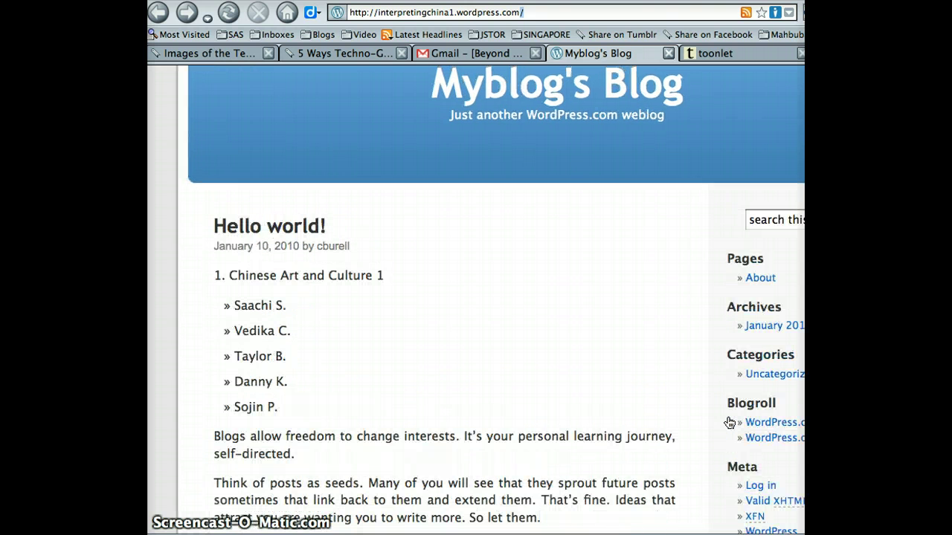
click(757, 486)
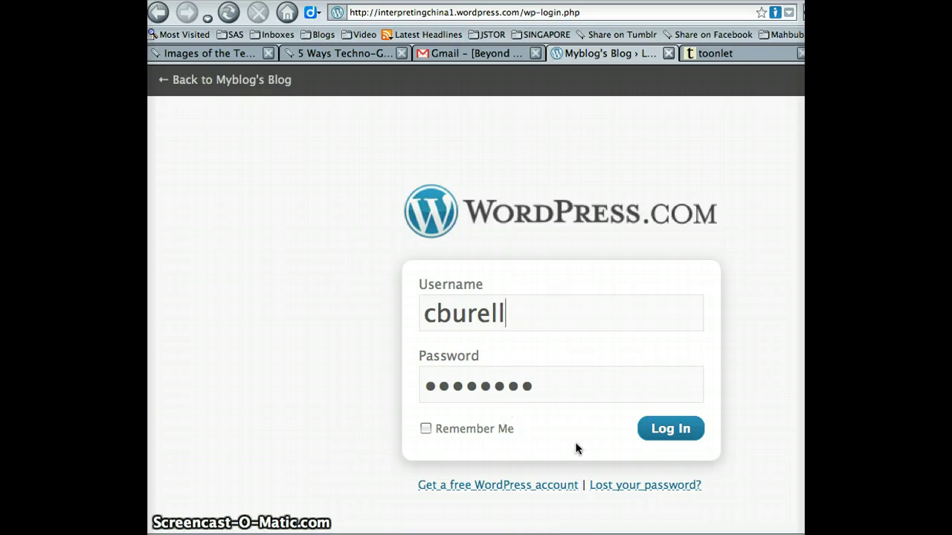
click(667, 436)
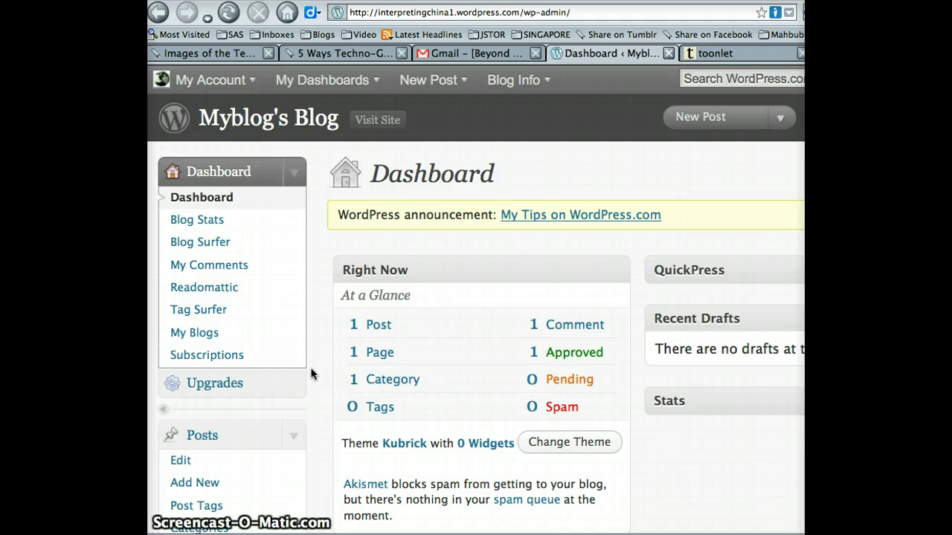
Collapse the Dashboard section of the admin navigation and start a new blog post
click(295, 174)
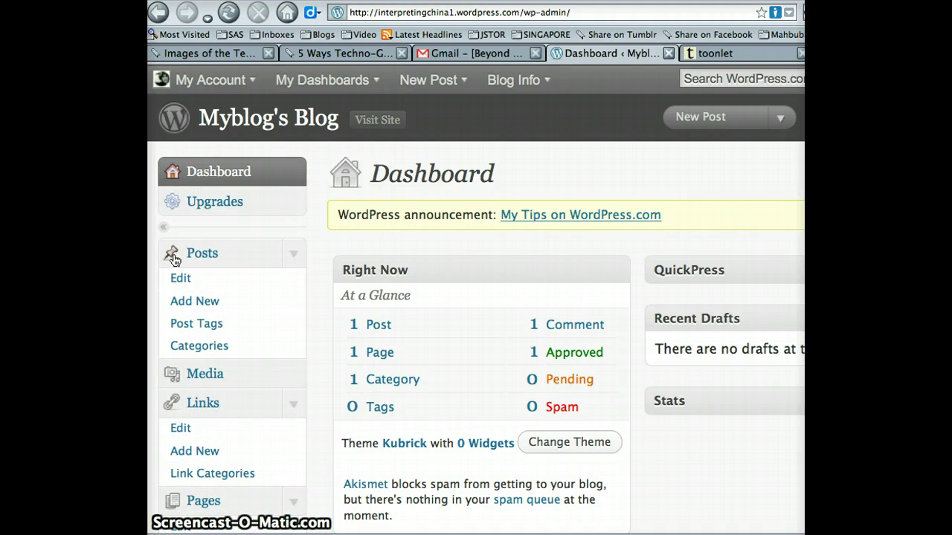
click(292, 254)
click(290, 258)
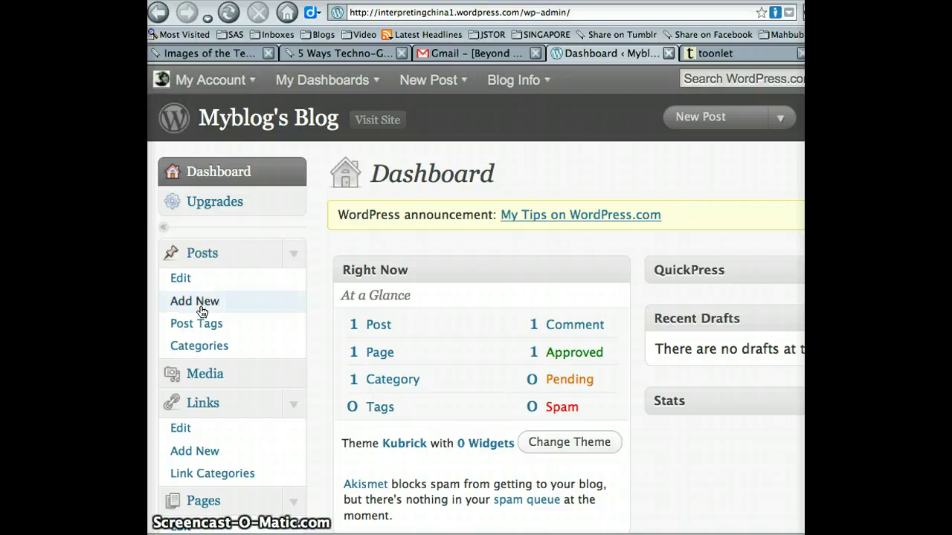
click(200, 305)
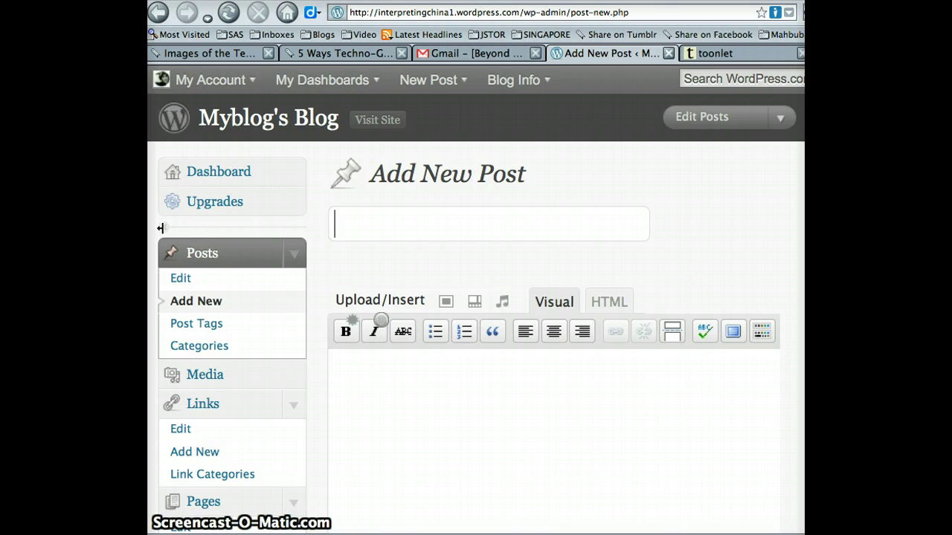
Collapse the admin navigation to icons only to widen the post editing area
click(161, 227)
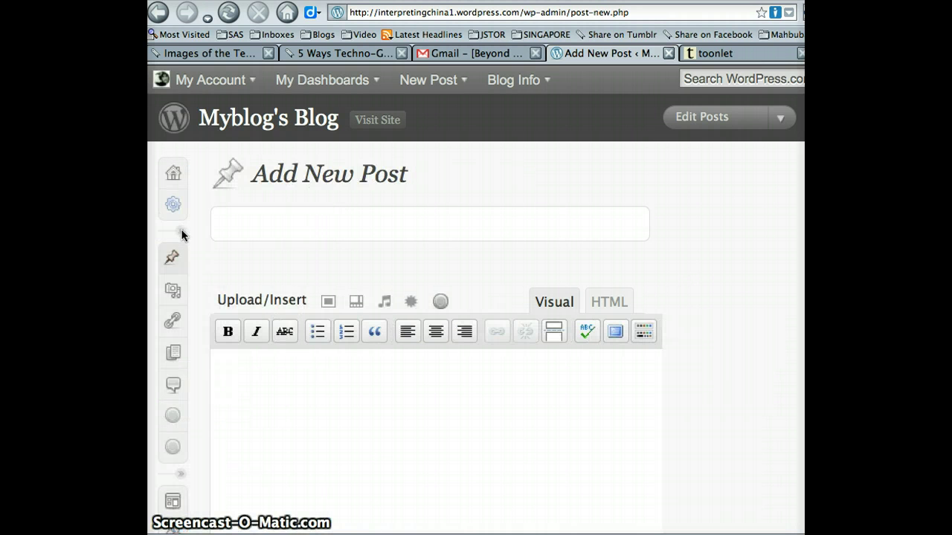
click(182, 233)
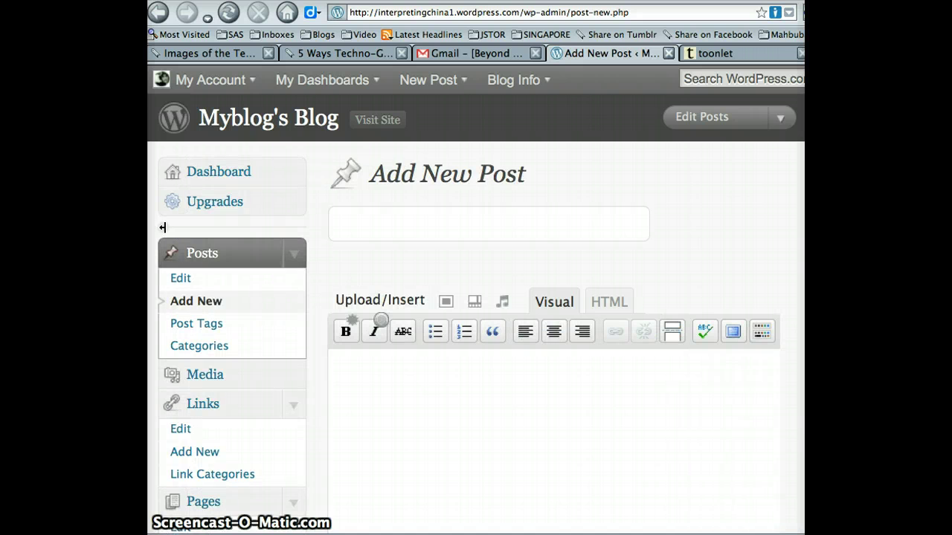
click(163, 227)
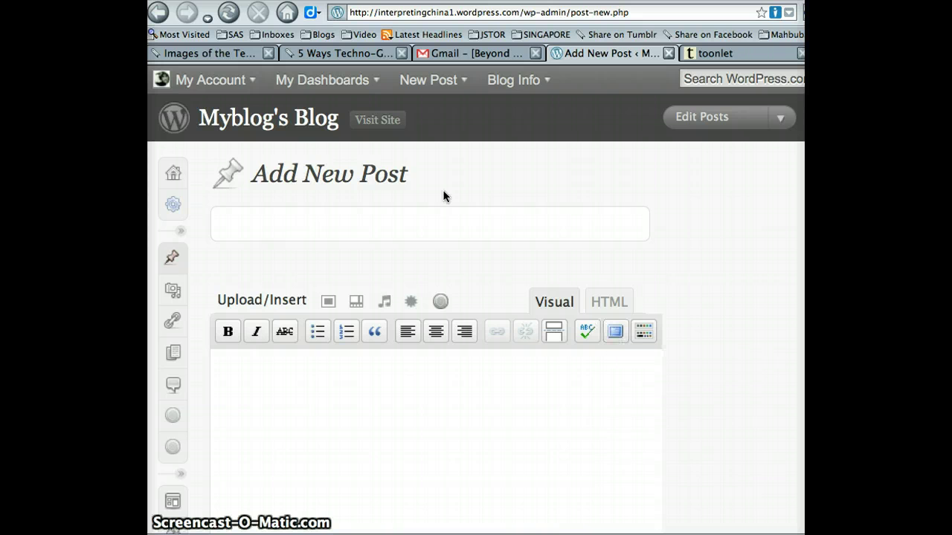
Switch the post editor to full-screen mode and show its additional row of formatting tools
click(615, 333)
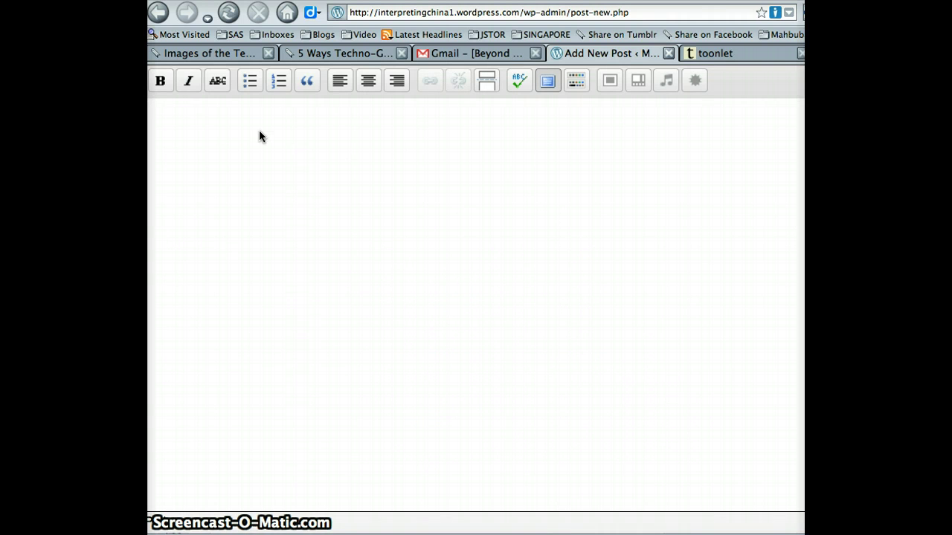
click(577, 81)
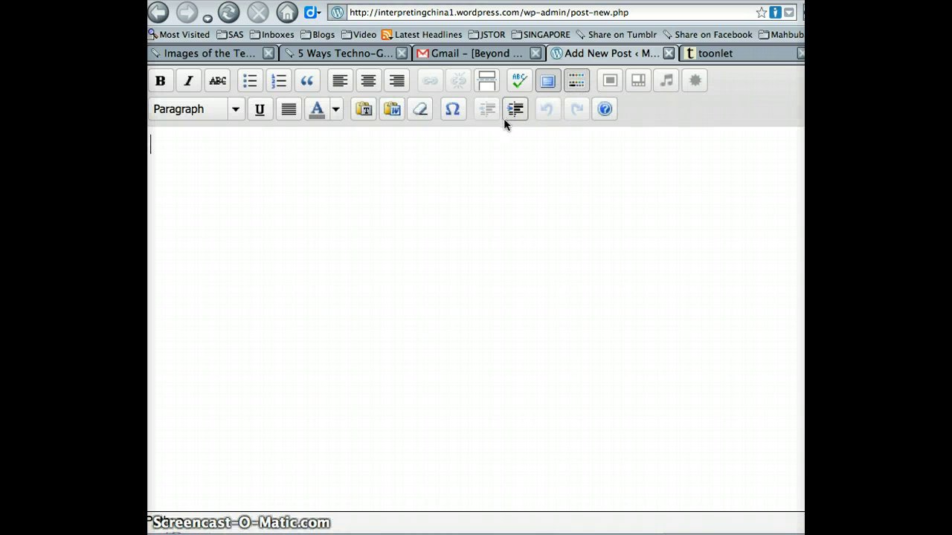
Examine the paragraph, preformatted and heading styles available for the post's text
click(234, 110)
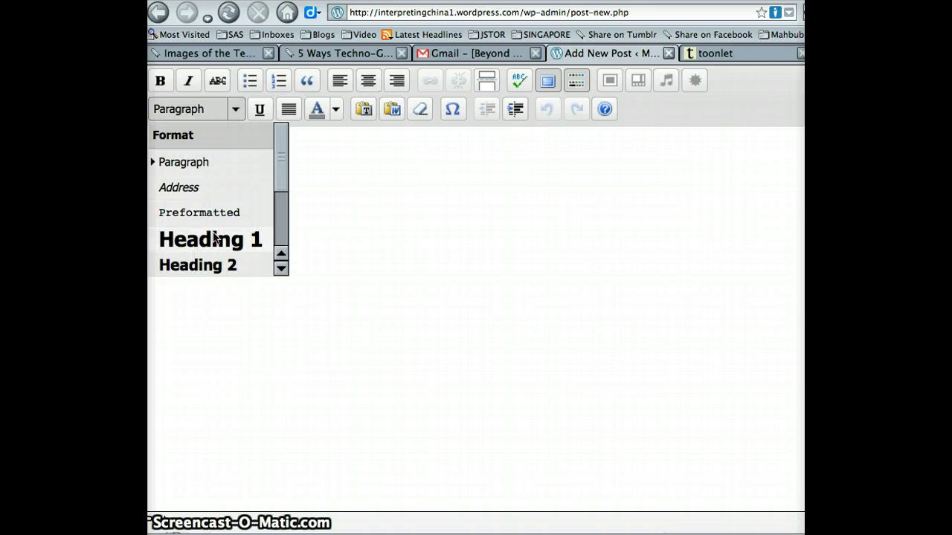
scroll(213, 239, down, 2)
scroll(213, 244, down, 3)
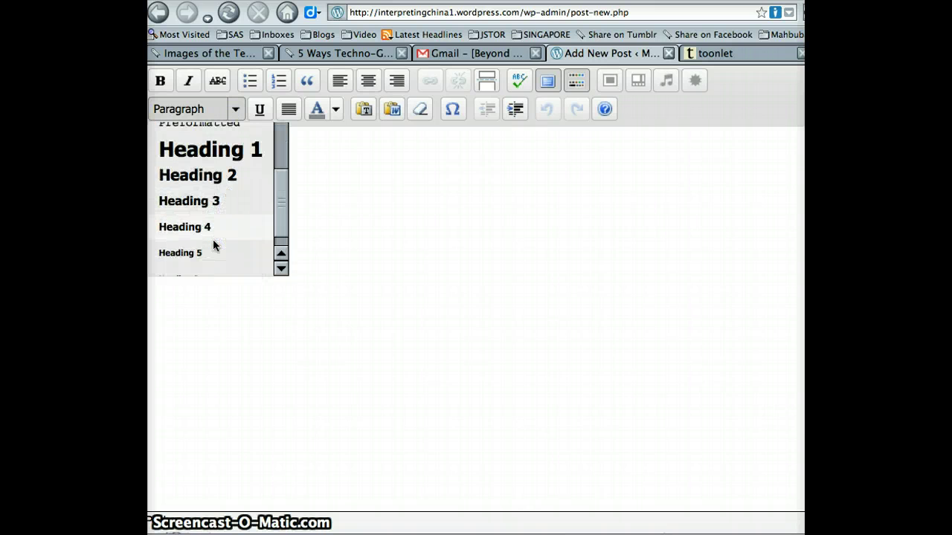
scroll(213, 244, up, 2)
scroll(216, 246, up, 1)
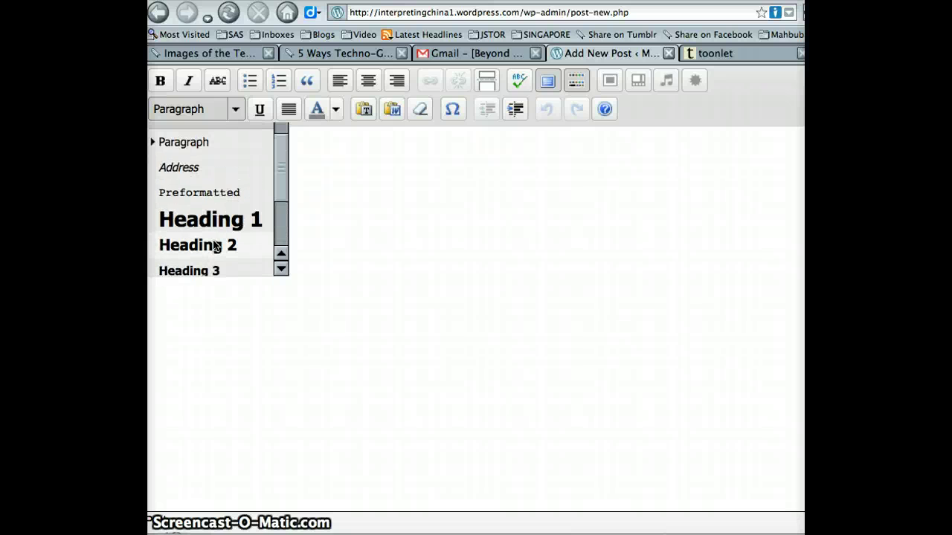
scroll(215, 246, up, 1)
scroll(213, 245, down, 2)
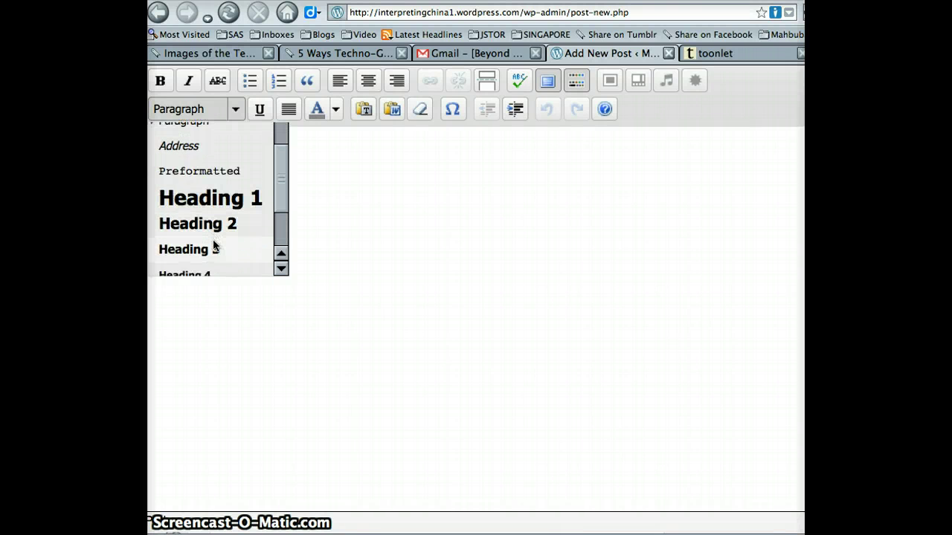
scroll(213, 247, down, 1)
scroll(213, 240, up, 3)
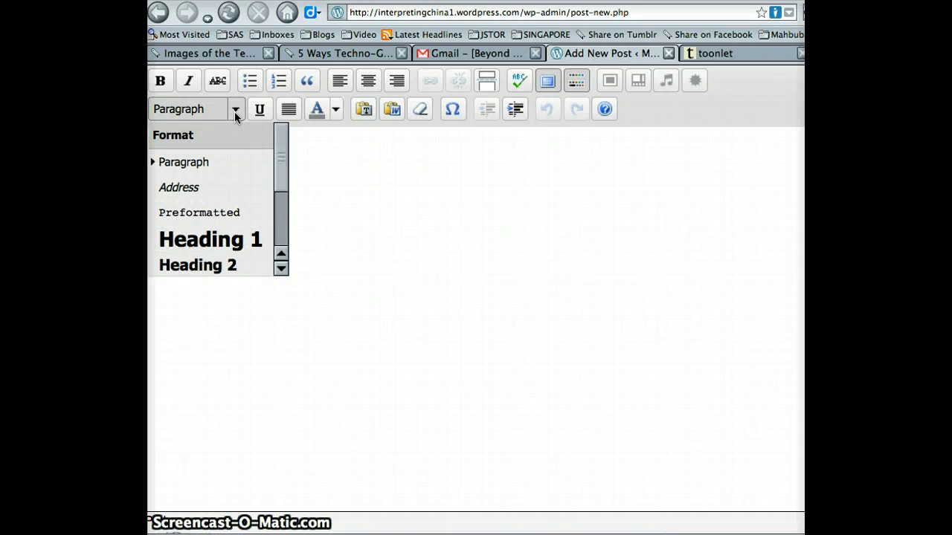
click(370, 160)
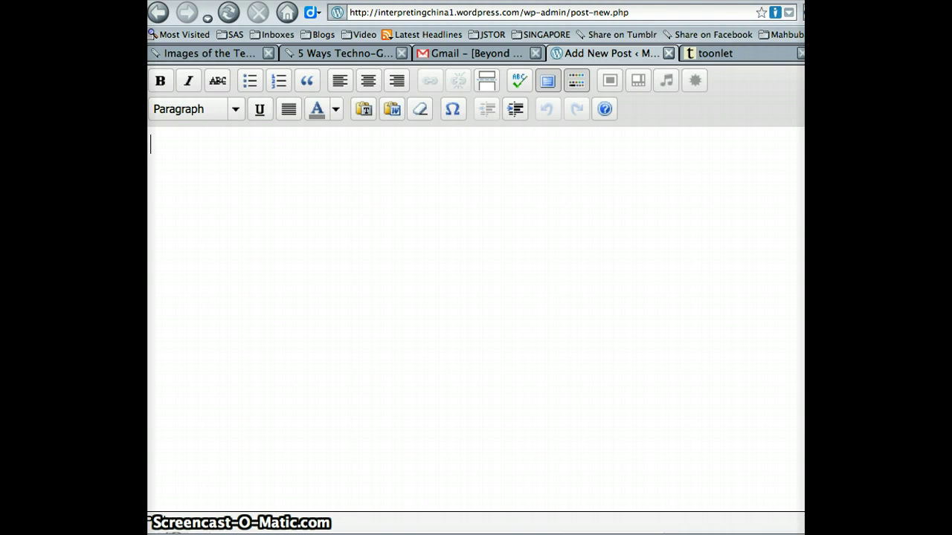
Open Google Reader from Gmail and show the China Digital Times feed from the China folder with the subscription list hidden
key(ctrl+shift+Tab)
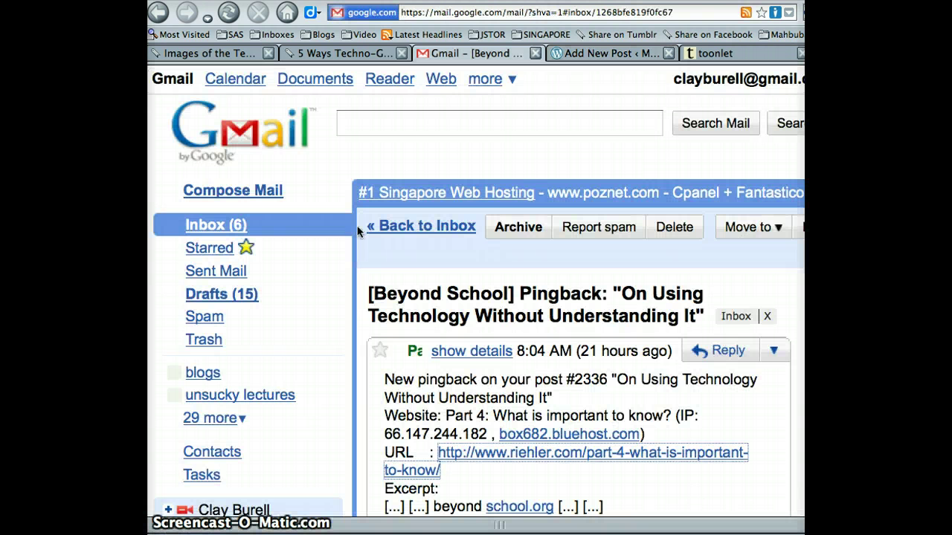
click(383, 86)
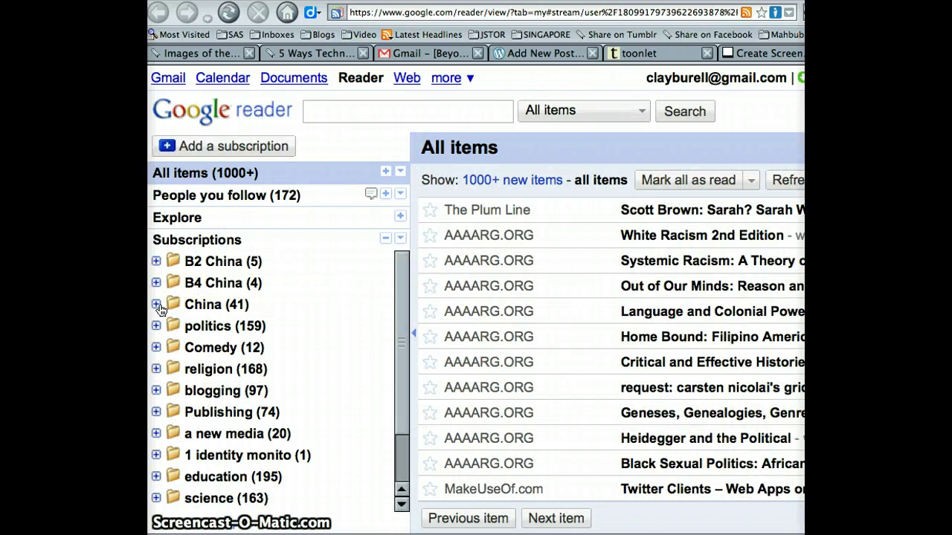
click(156, 305)
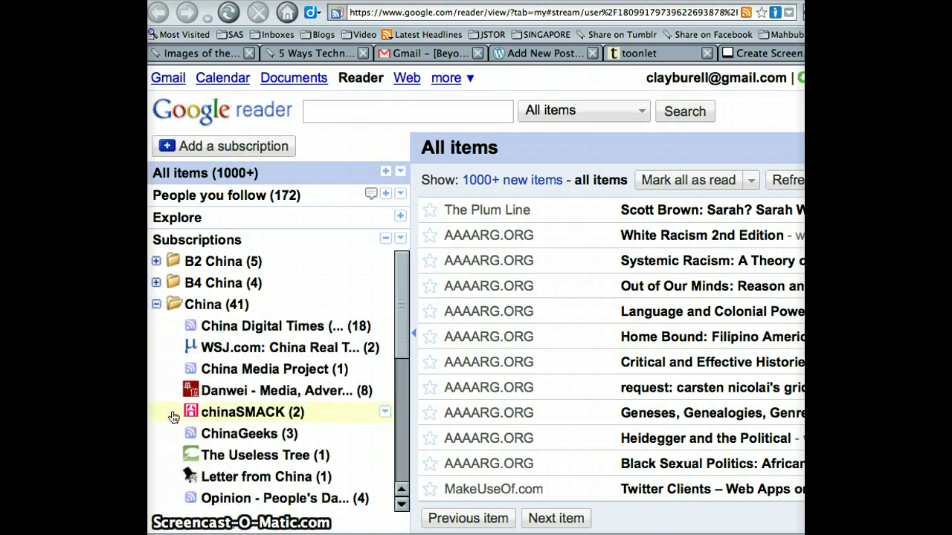
click(252, 329)
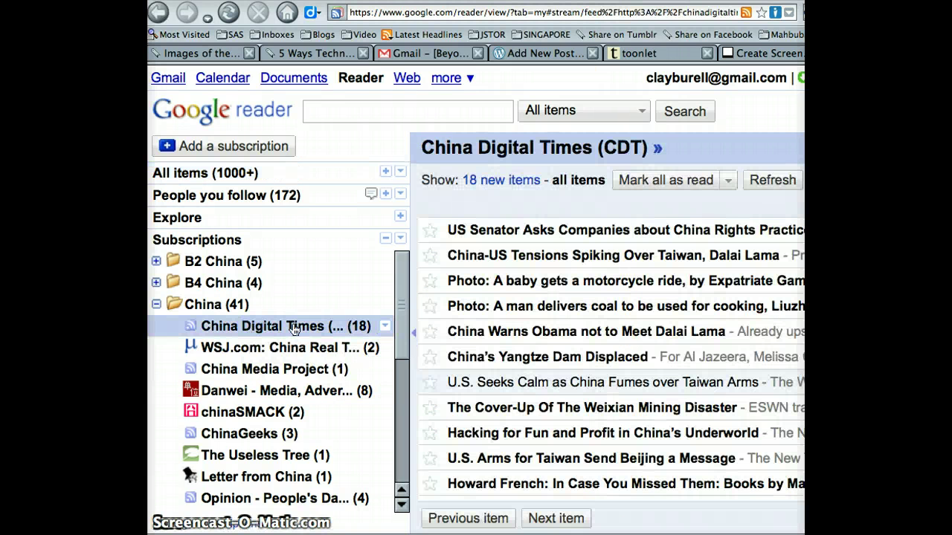
click(415, 338)
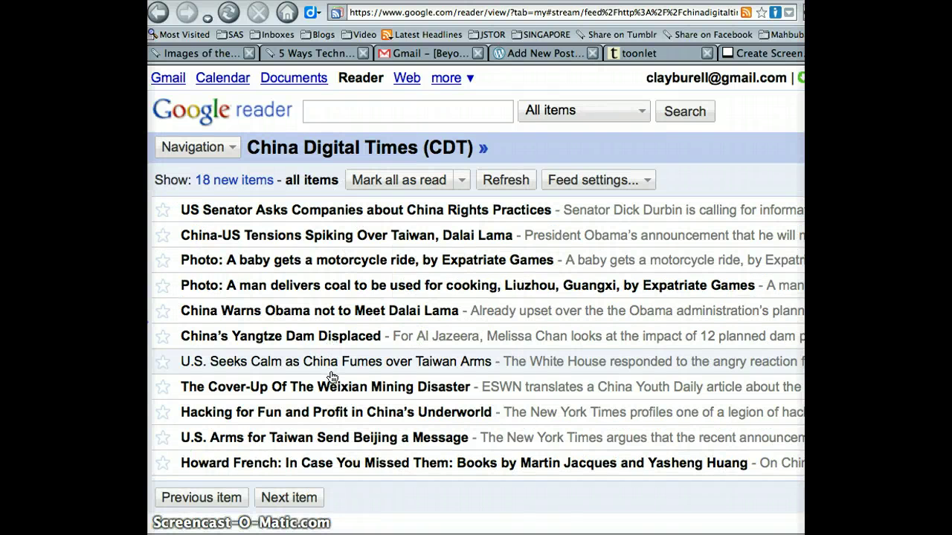
Open the feed article "China-US Tensions Spiking Over Taiwan, Dalai Lama" and narrow the browser window so its full text width fits
click(285, 238)
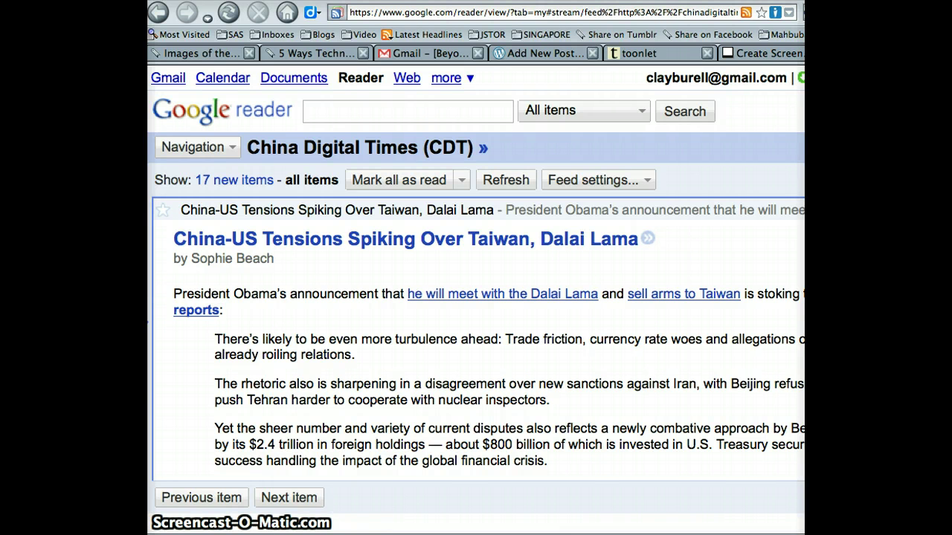
drag(951, 534, 803, 532)
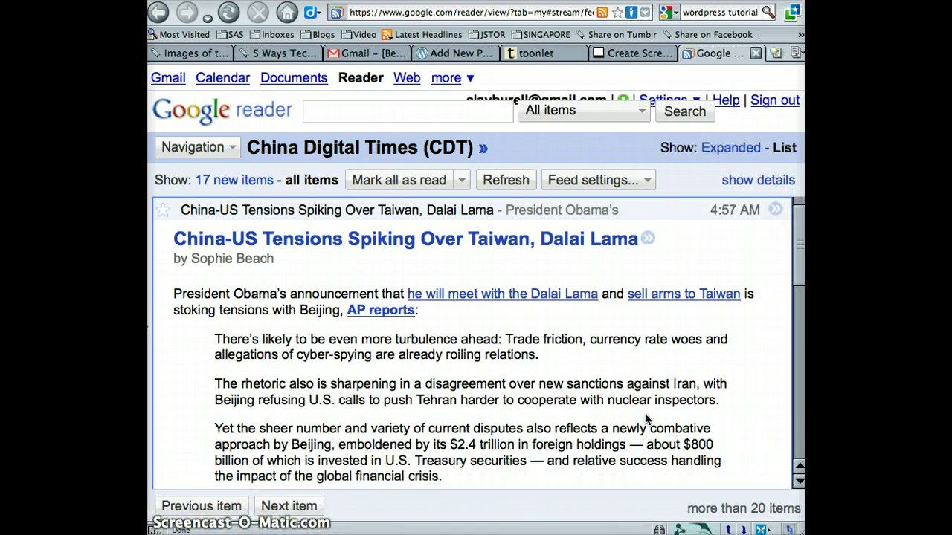
Read the China-US tensions article through its quoted paragraphs down to the post tags
scroll(646, 420, down, 2)
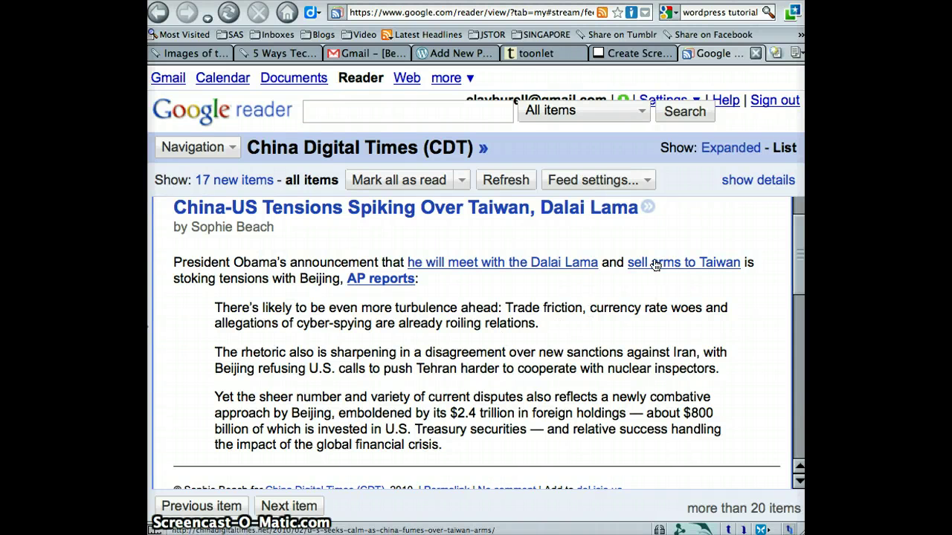
scroll(627, 305, down, 1)
scroll(627, 305, down, 3)
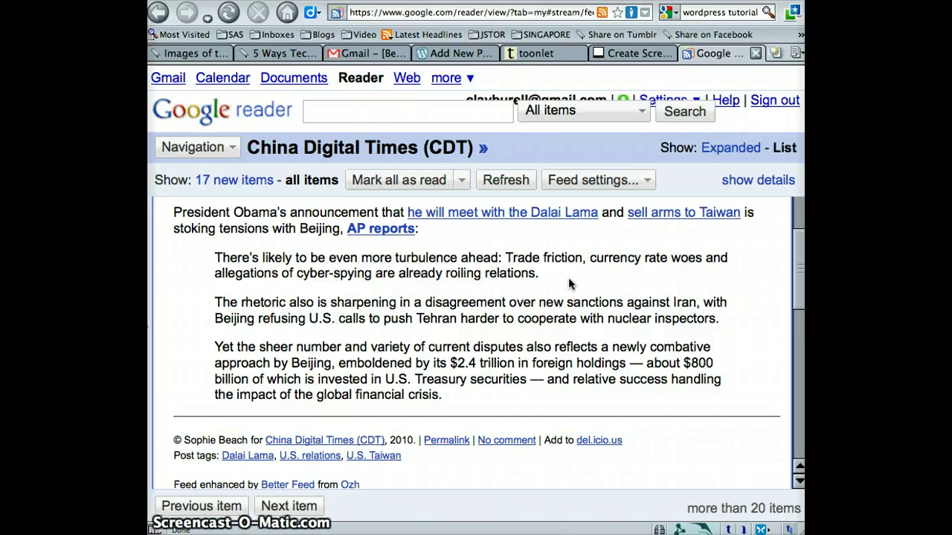
scroll(567, 294, down, 2)
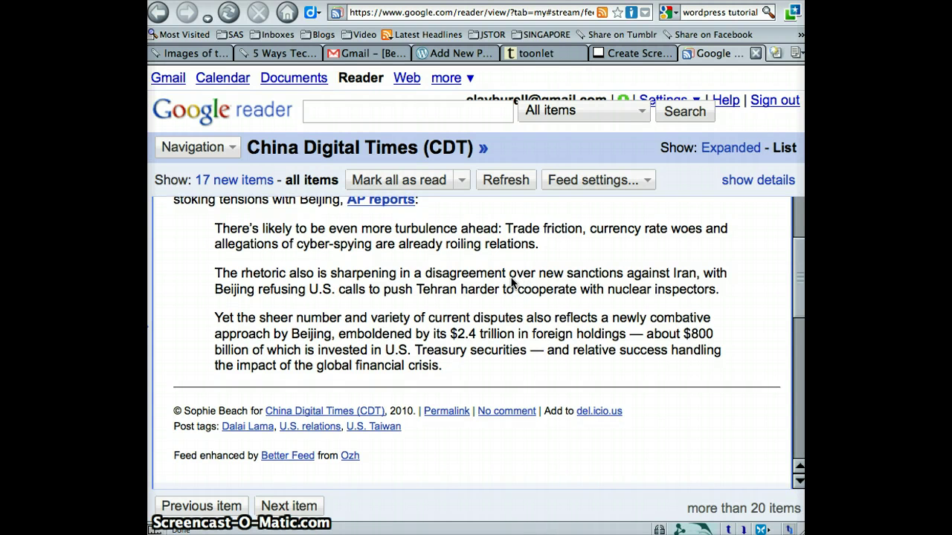
scroll(512, 281, down, 1)
scroll(511, 281, down, 1)
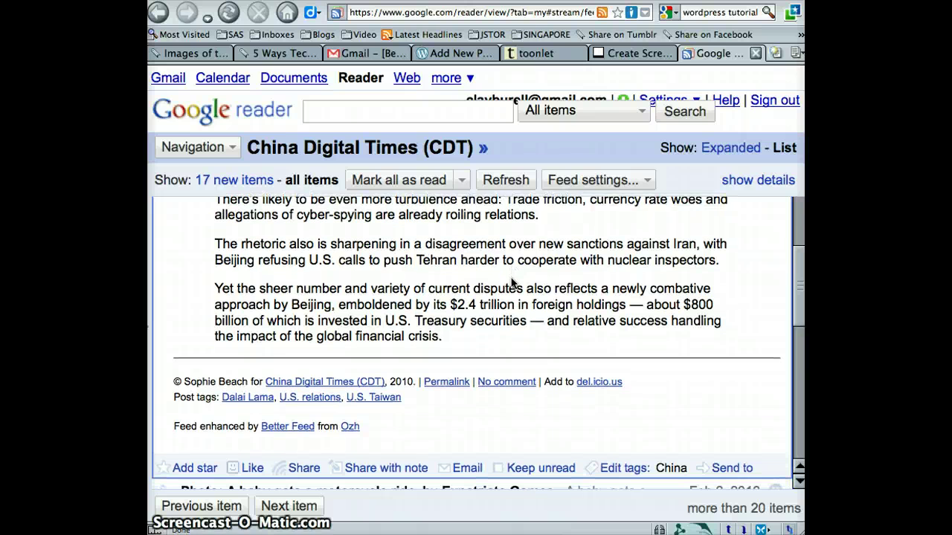
scroll(510, 282, down, 1)
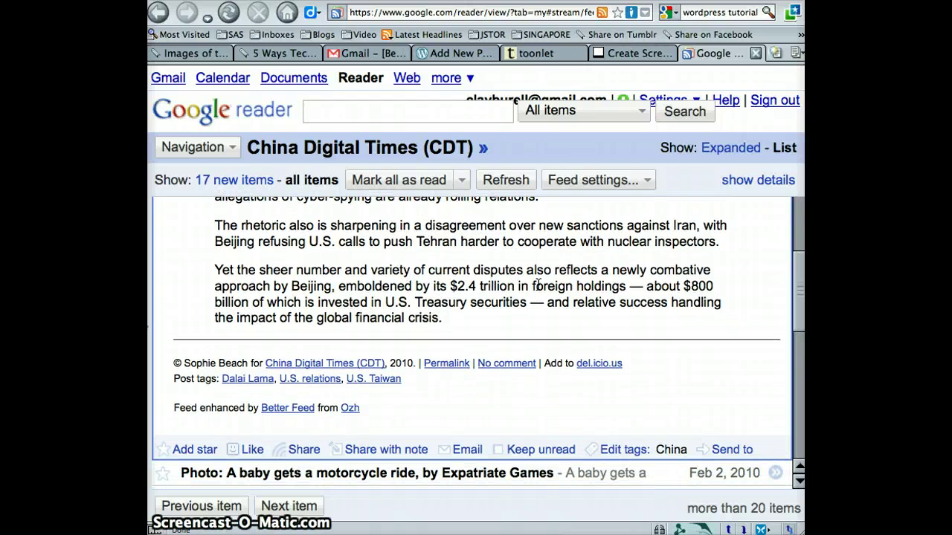
scroll(541, 294, down, 1)
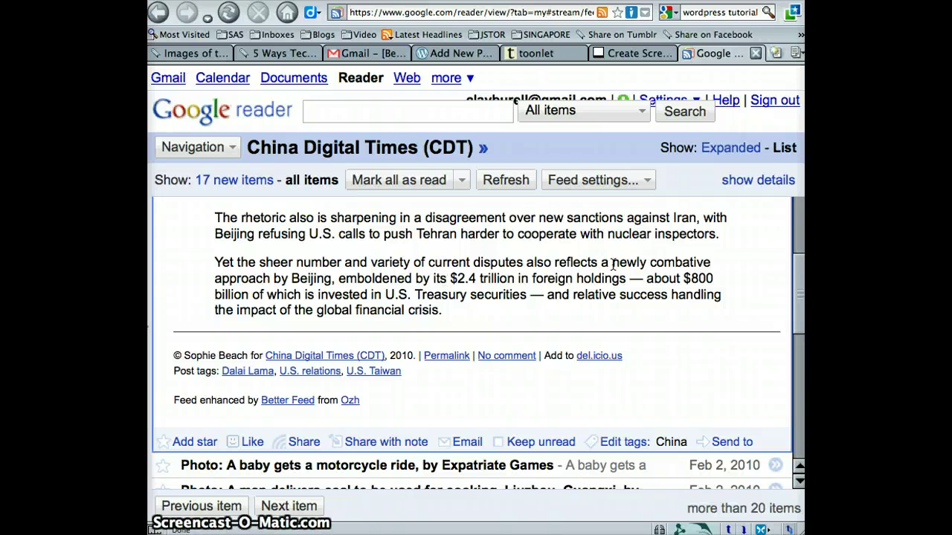
Highlight the phrase "newly combative approach by Beijing" in the article's last paragraph, then clear the selection
drag(613, 266, 385, 310)
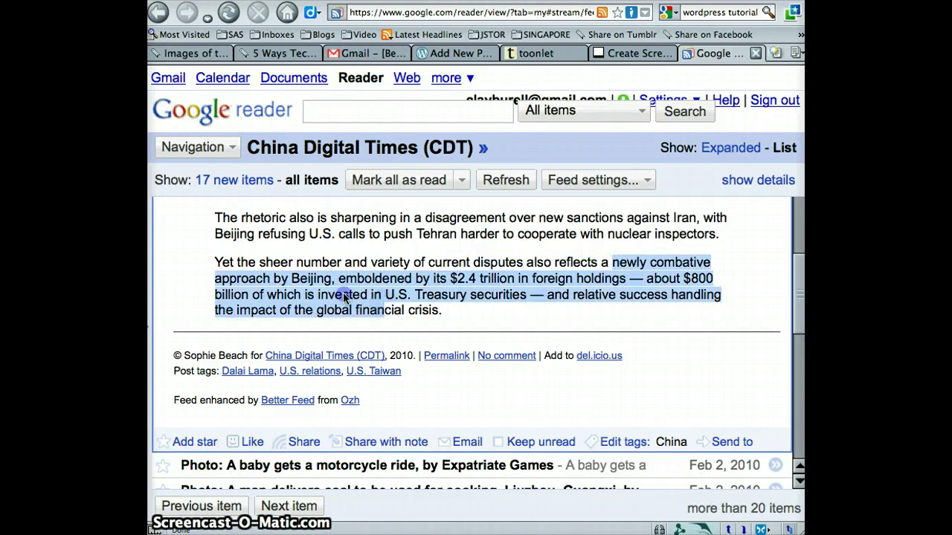
drag(302, 281, 332, 280)
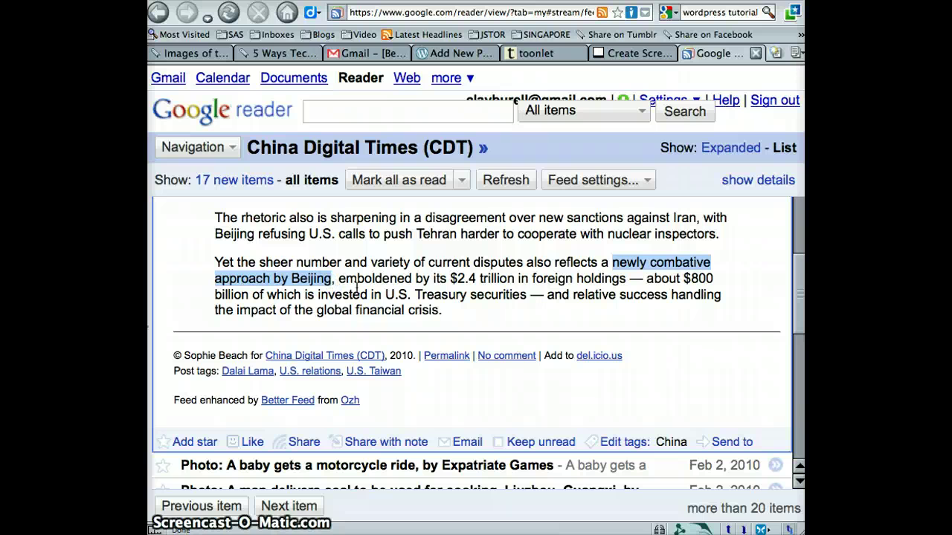
click(358, 288)
scroll(358, 287, down, 1)
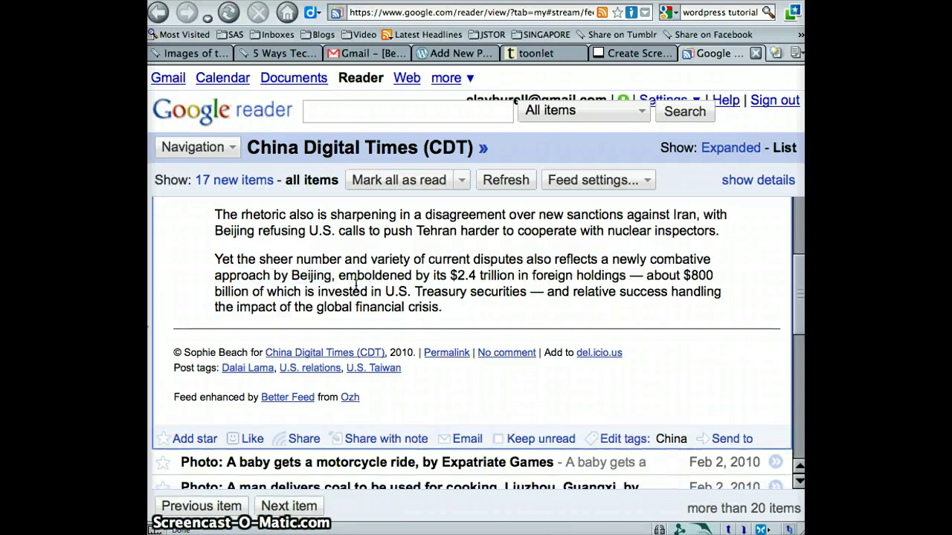
scroll(358, 287, down, 1)
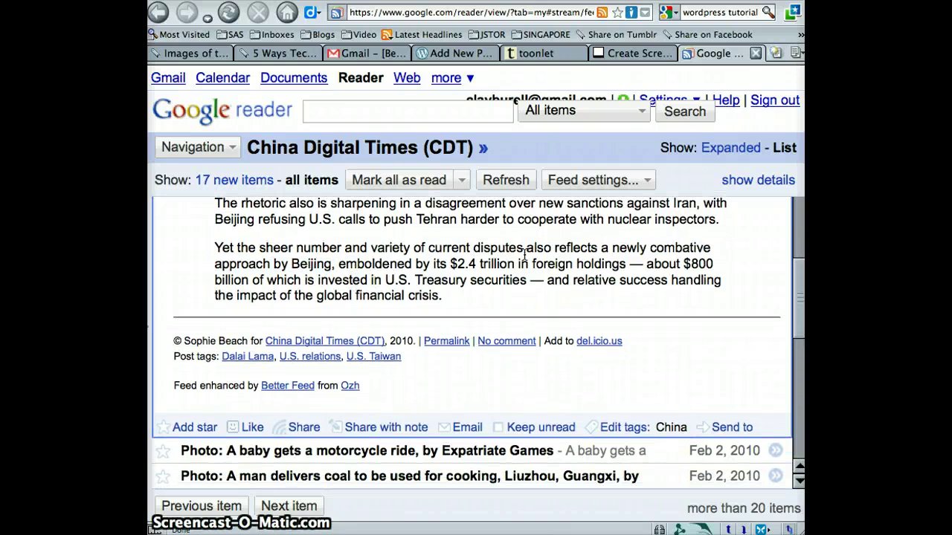
Highlight "foreign holdings" in the article's last paragraph, clear the selection and return to the article's headline
drag(532, 264, 623, 268)
click(622, 287)
scroll(622, 287, up, 3)
scroll(622, 287, up, 3)
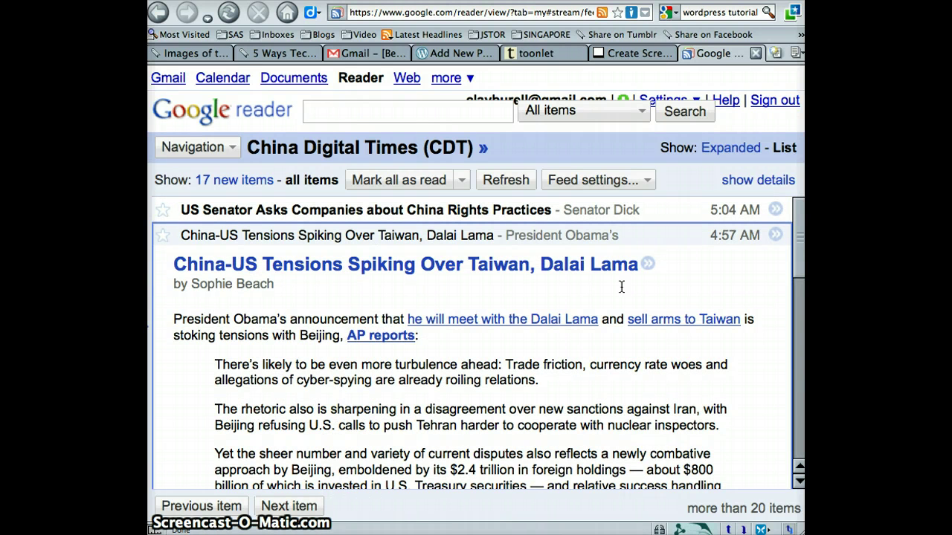
Copy the article's quoted paragraph beginning "The rhetoric also is sharpening" into the body of the new WordPress post
scroll(622, 287, down, 3)
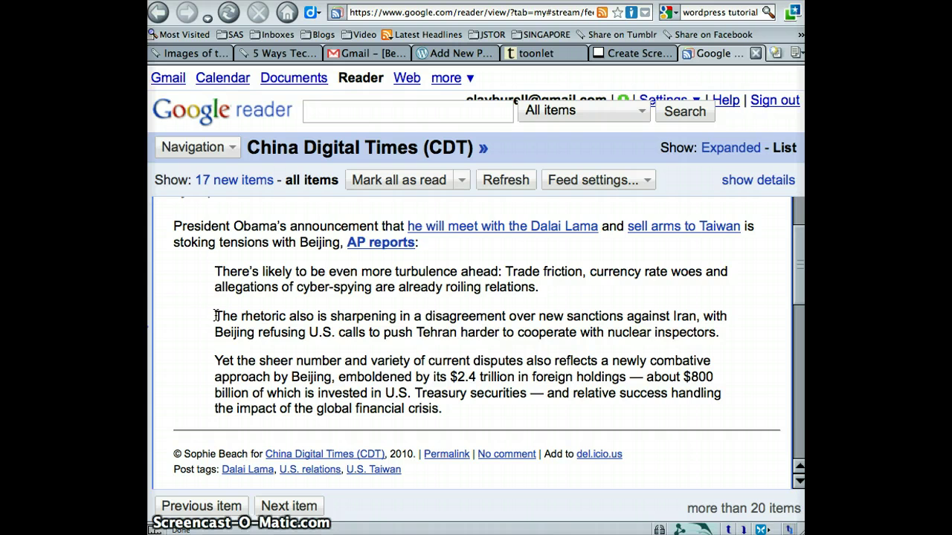
scroll(215, 316, down, 1)
scroll(215, 316, down, 1)
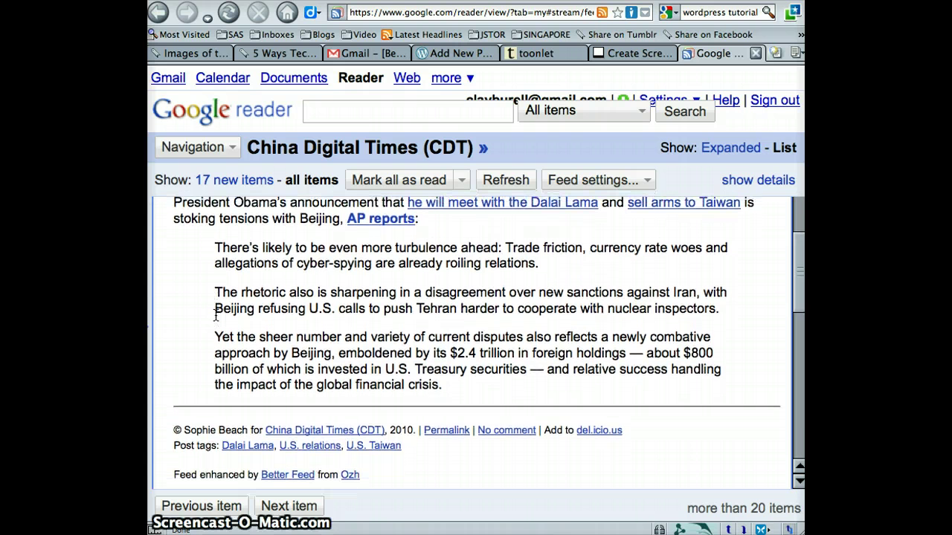
scroll(215, 316, up, 1)
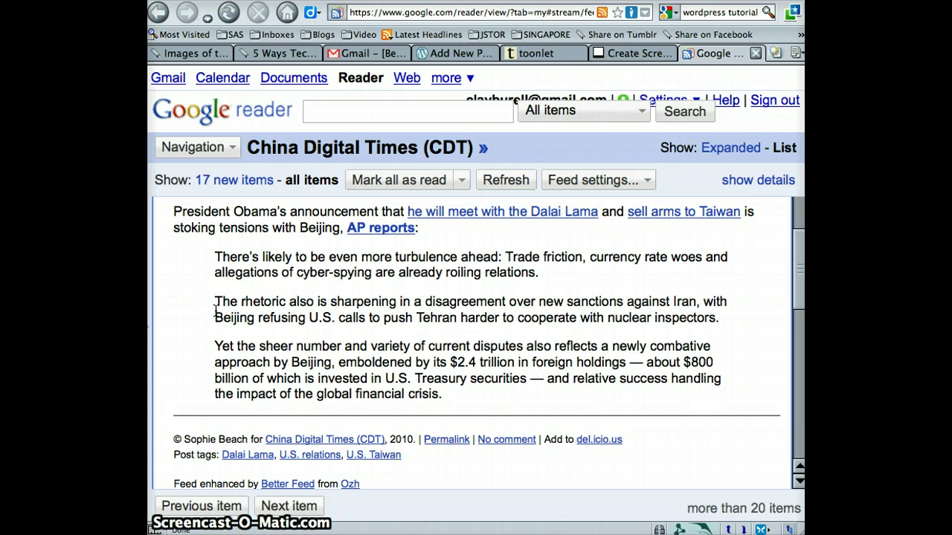
drag(215, 303, 725, 319)
key(super+c)
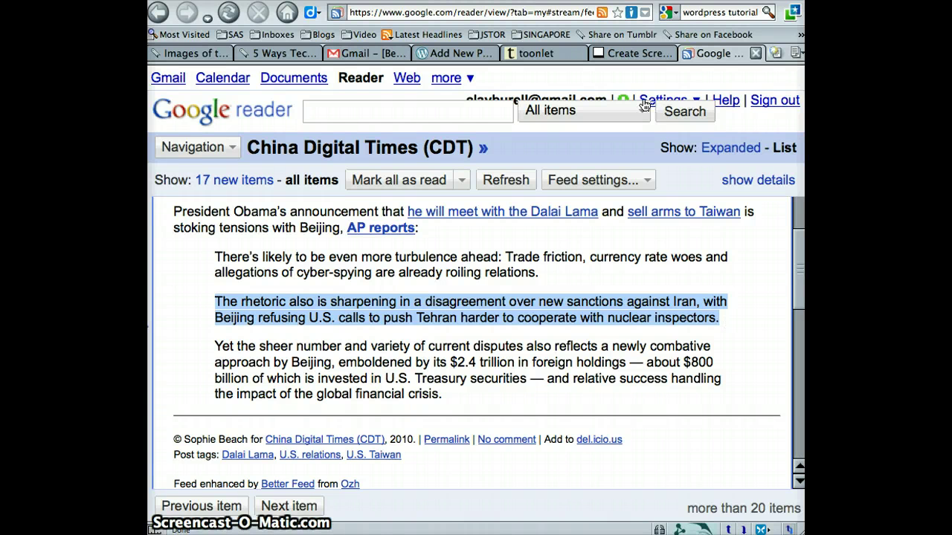
click(441, 55)
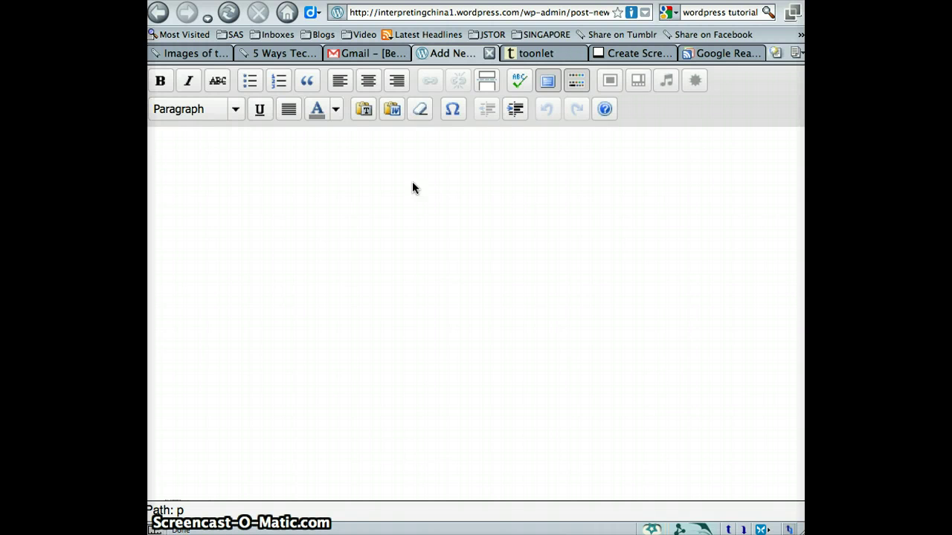
key(super+v)
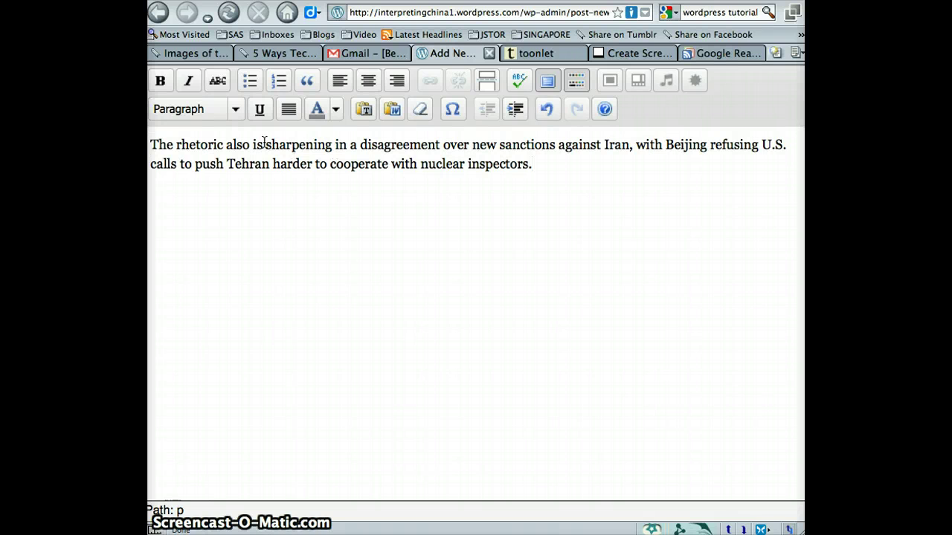
Add an introduction above the pasted paragraph, from "It's ironic that the US is pushing China" through "as we read in this recent AP article:"
click(151, 143)
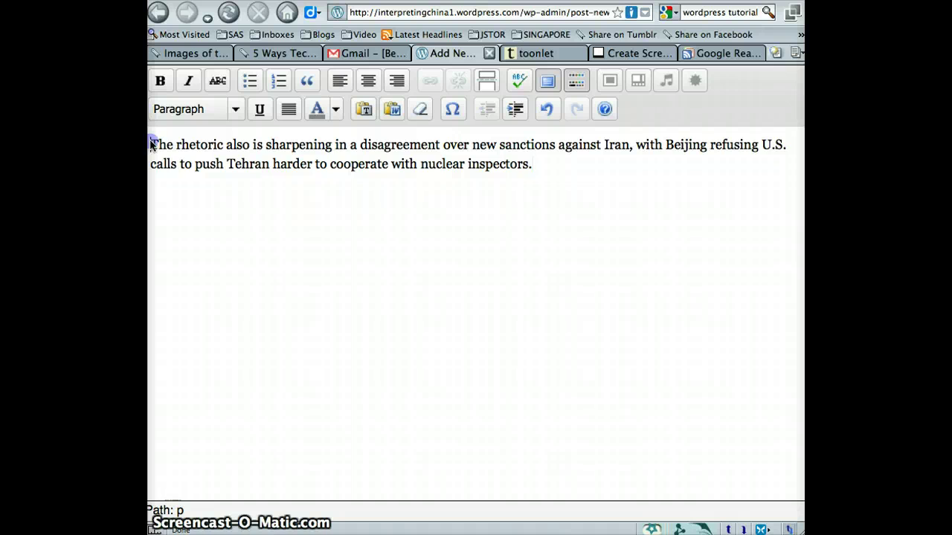
key(Return)
key(Return)
key(Up)
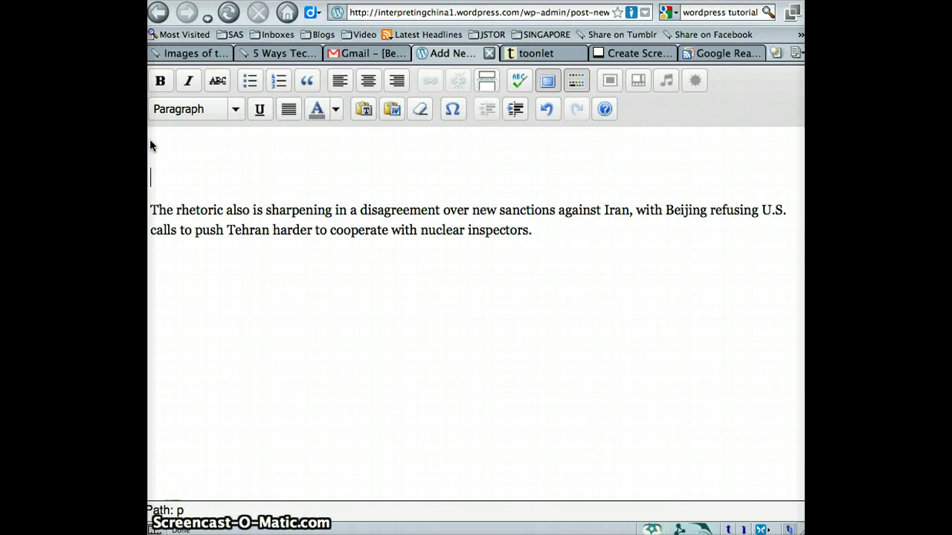
key(Up)
text(It's ironic)
text(that the US is pushing China to "get tough" on Iran over its nuclear program. China is pushing back, as we read in this recent AP article:)
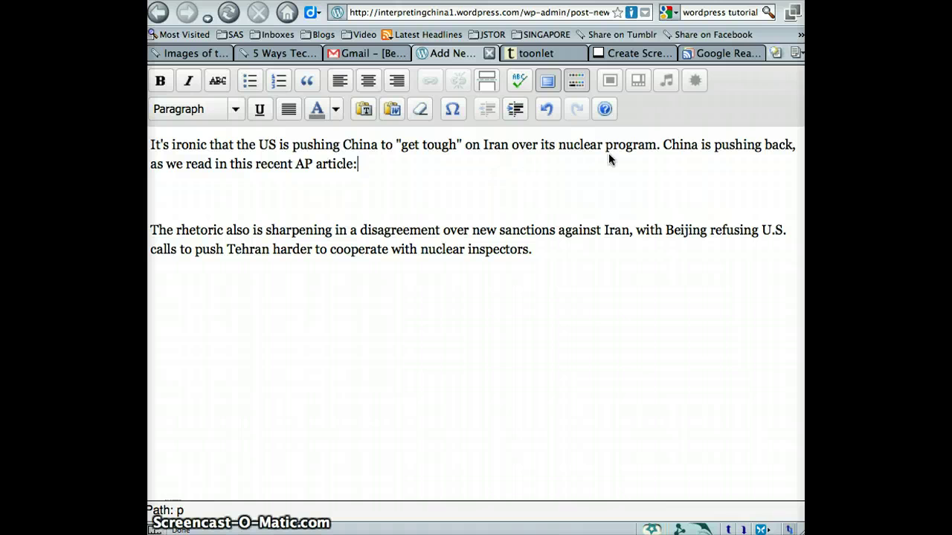
Remove the empty line above the pasted AP paragraph and format that paragraph as a block quote
double_click(184, 145)
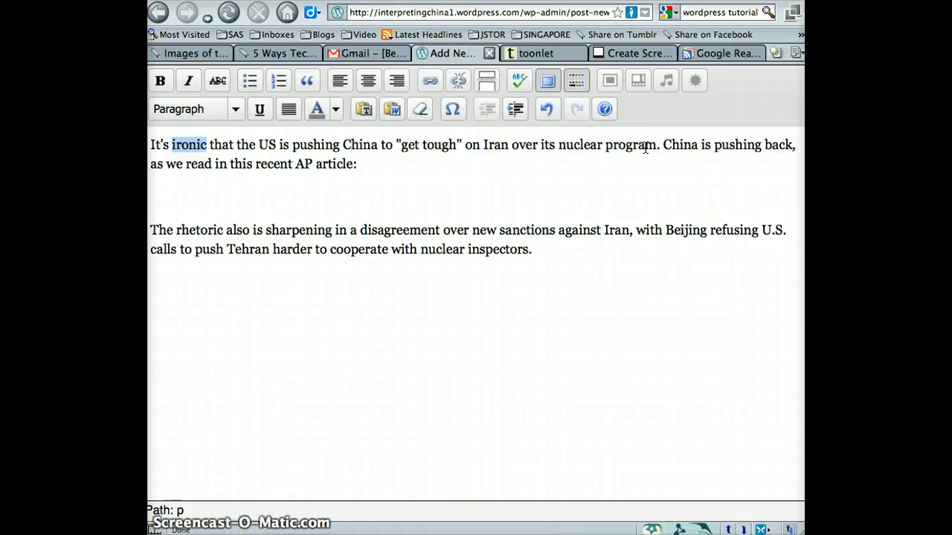
click(673, 145)
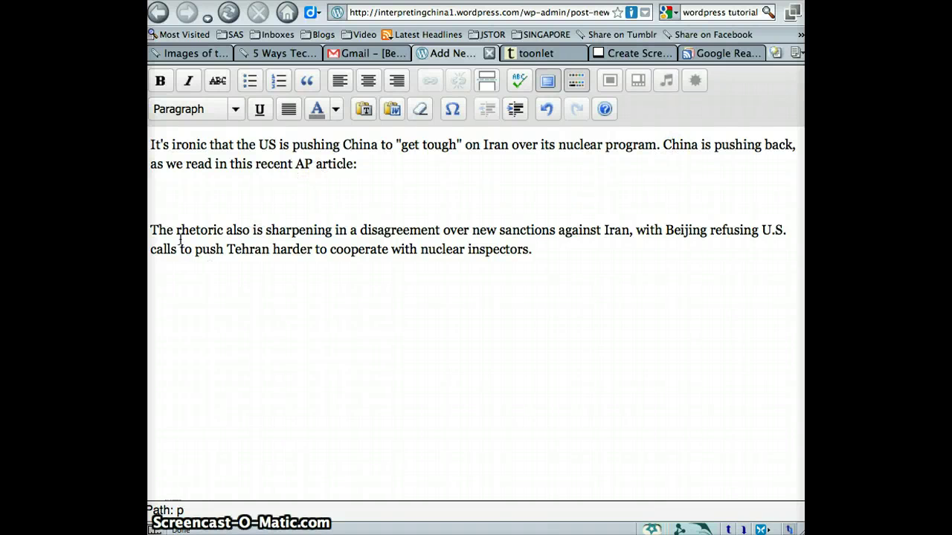
click(152, 230)
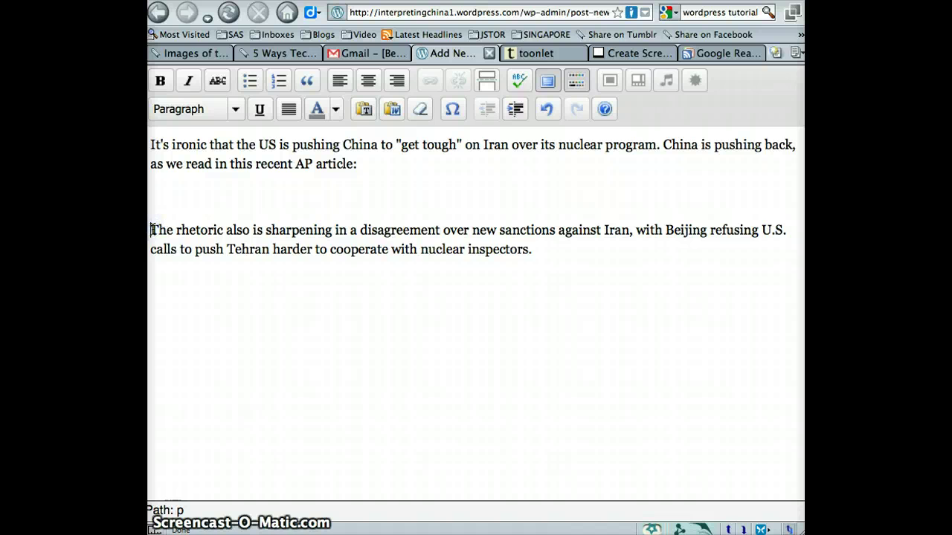
key(BackSpace)
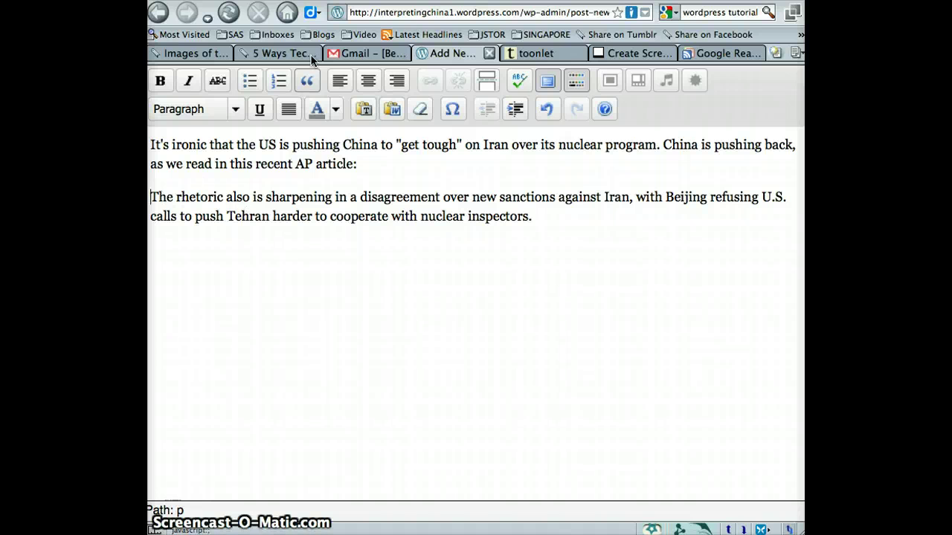
click(308, 73)
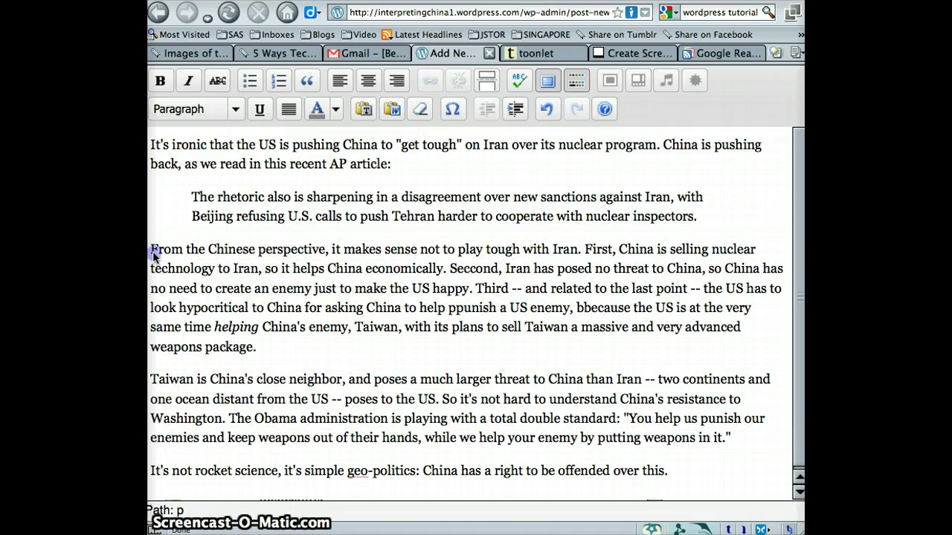
Highlight the commentary below the quote, clear the selection, and correct the spelling of "Second" in its first paragraph
drag(153, 252, 689, 515)
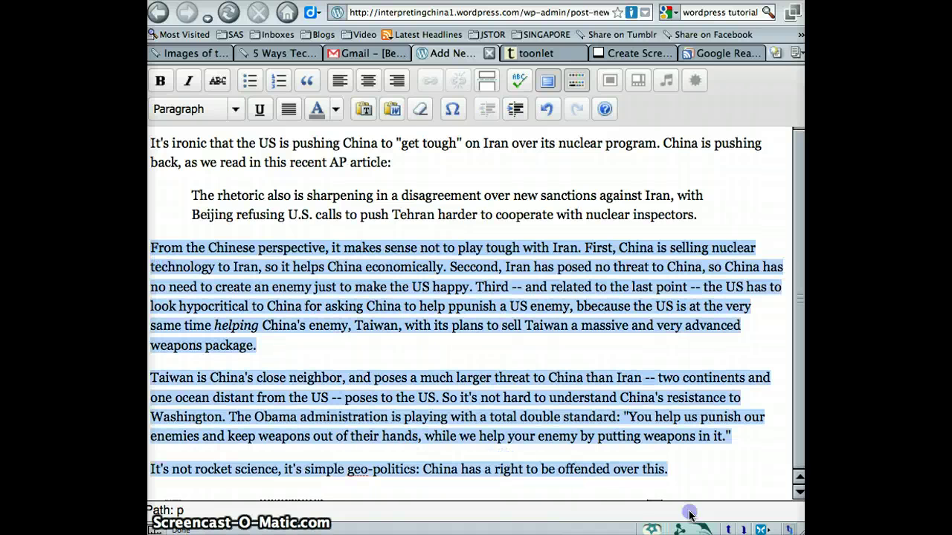
click(371, 255)
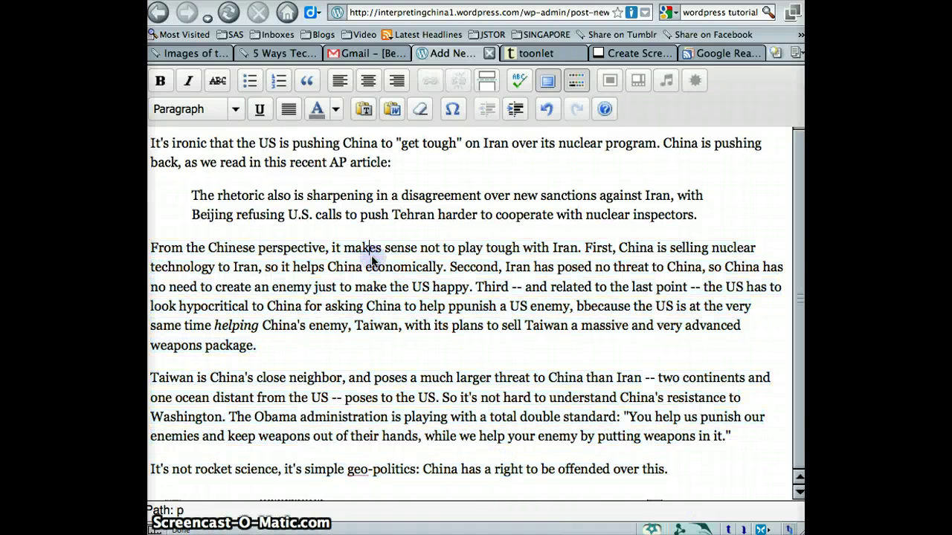
click(466, 269)
key(BackSpace)
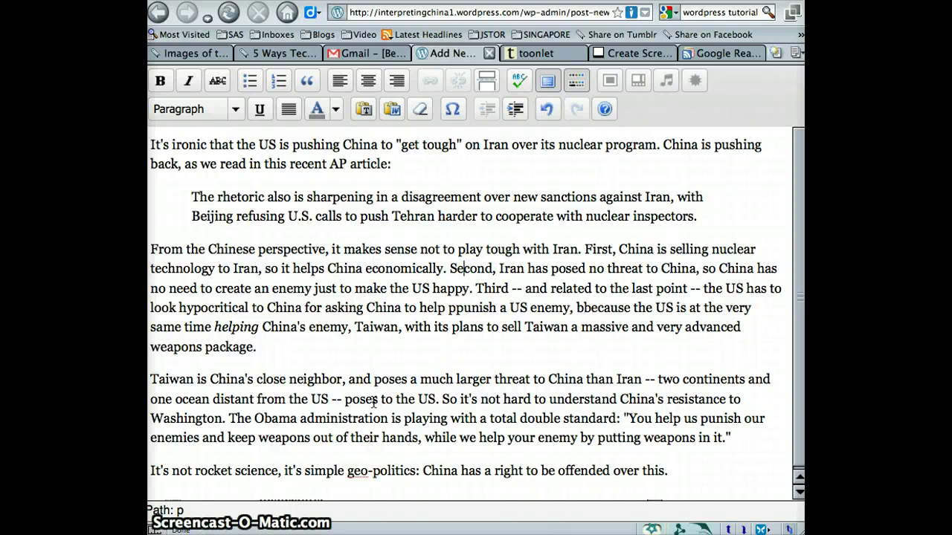
Remove the hyphen from the closing sentence's word so it reads "geopolitics", and select that word
triple_click(355, 476)
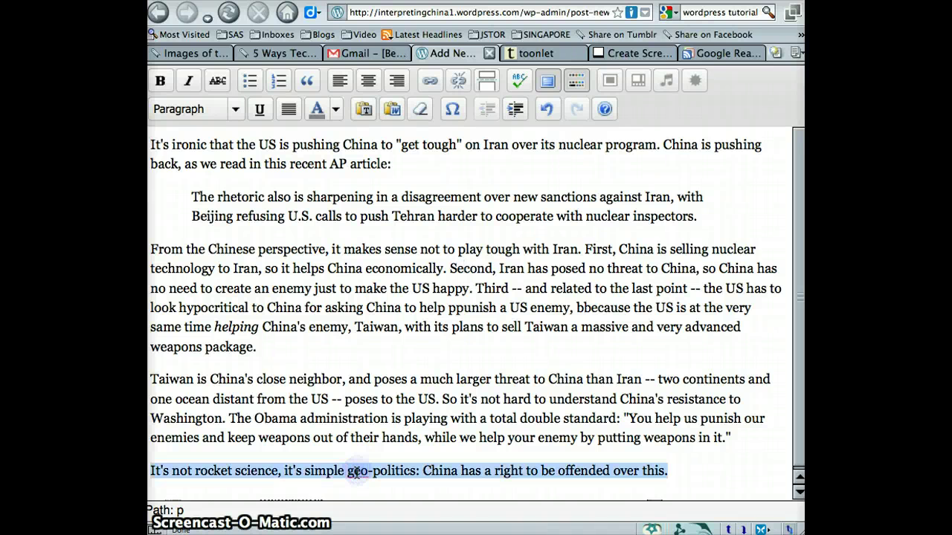
click(384, 449)
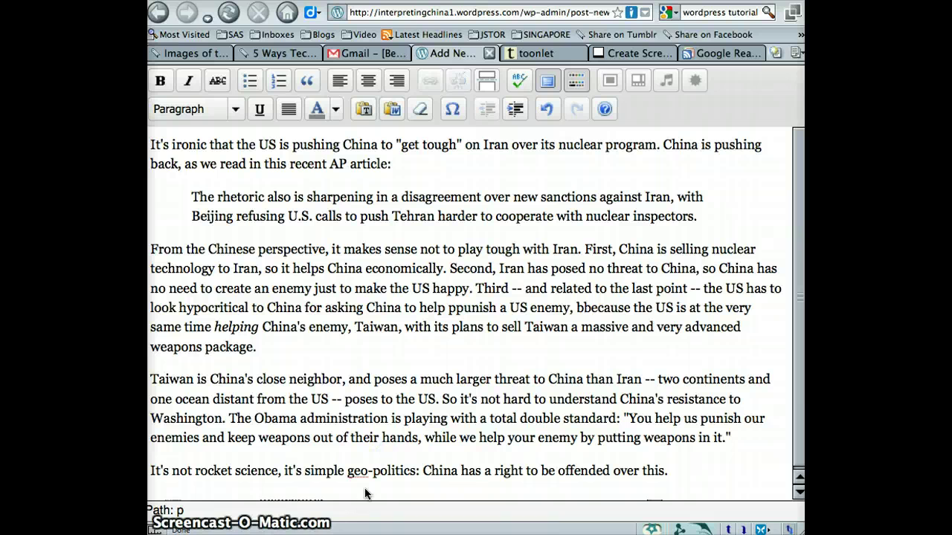
click(372, 473)
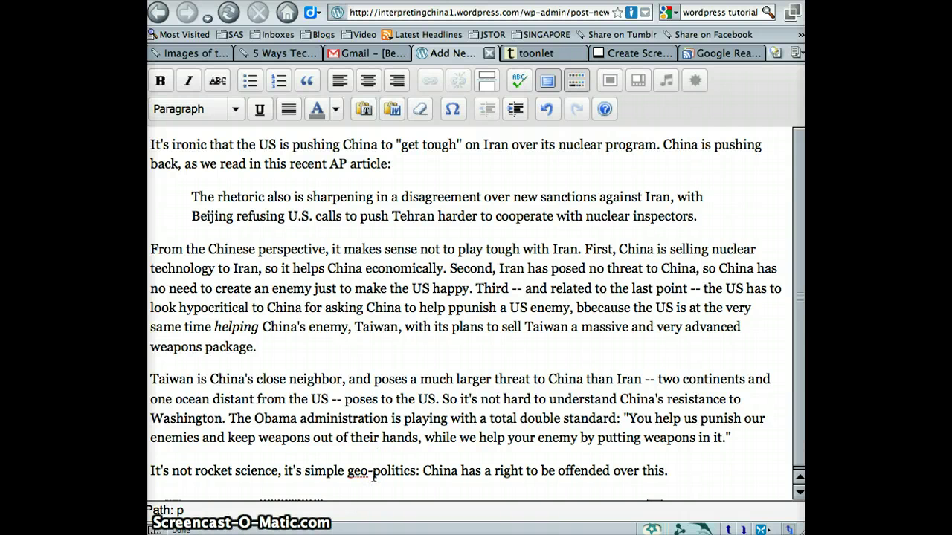
key(BackSpace)
click(429, 346)
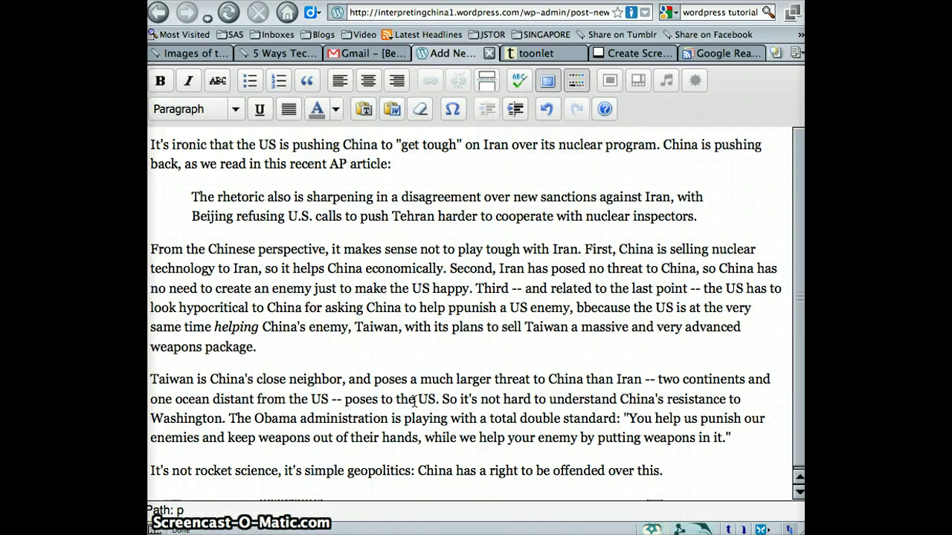
double_click(392, 470)
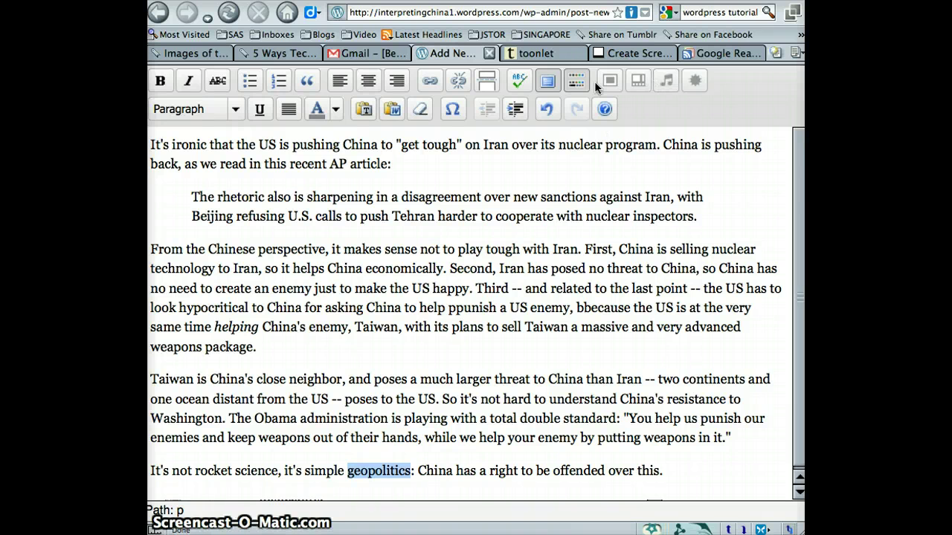
Leave the full-screen editing mode and place the cursor in the empty post title field
click(548, 83)
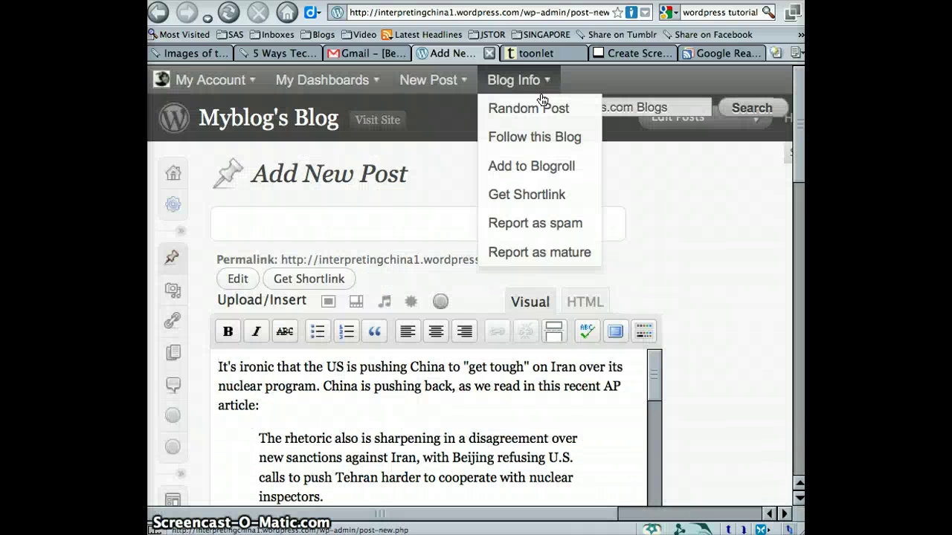
click(408, 231)
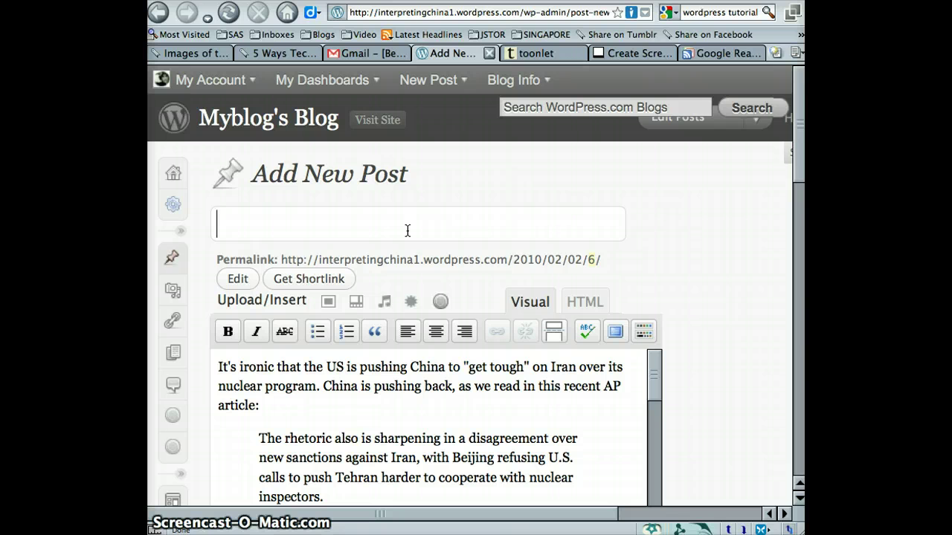
text(The US)
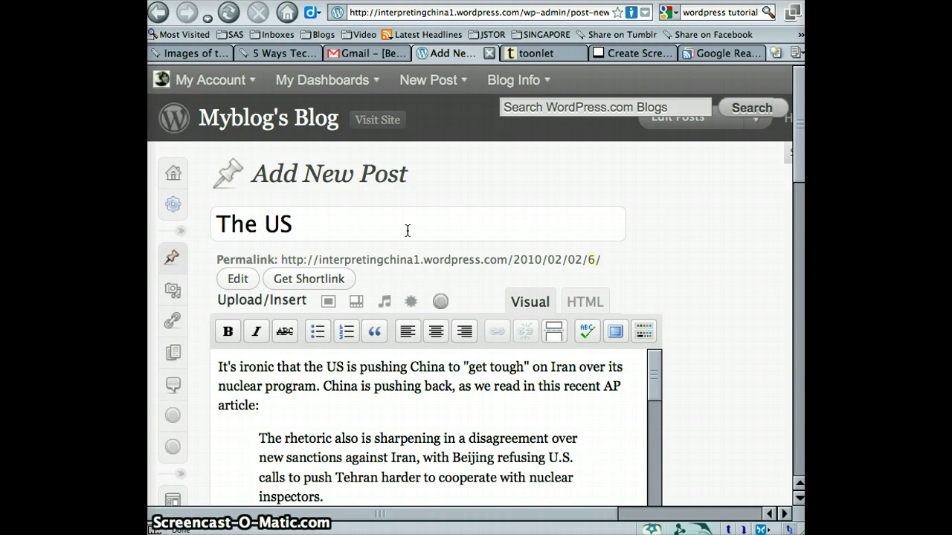
key(BackSpace)
key(BackSpace)
key(BackSpace)
key(BackSpace)
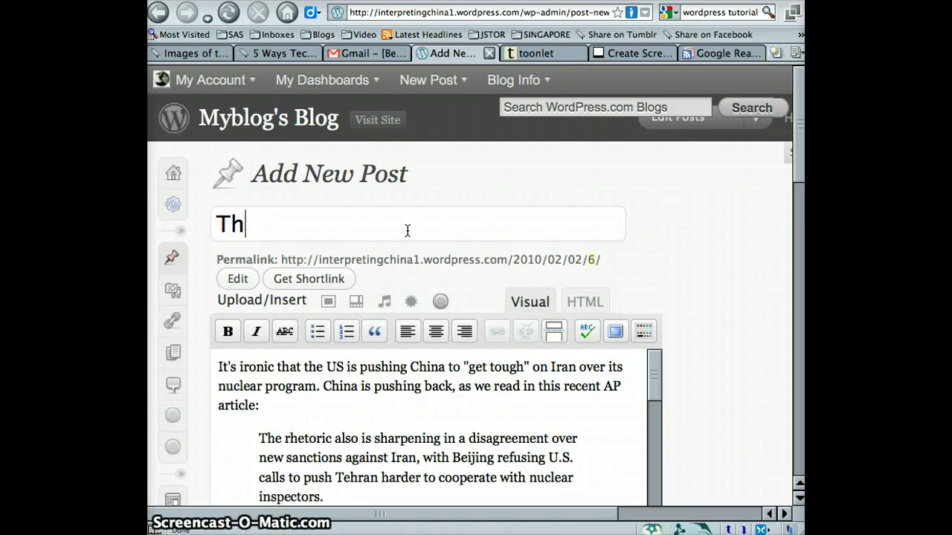
key(BackSpace)
key(BackSpace)
text(Fr)
key(BackSpace)
key(BackSpace)
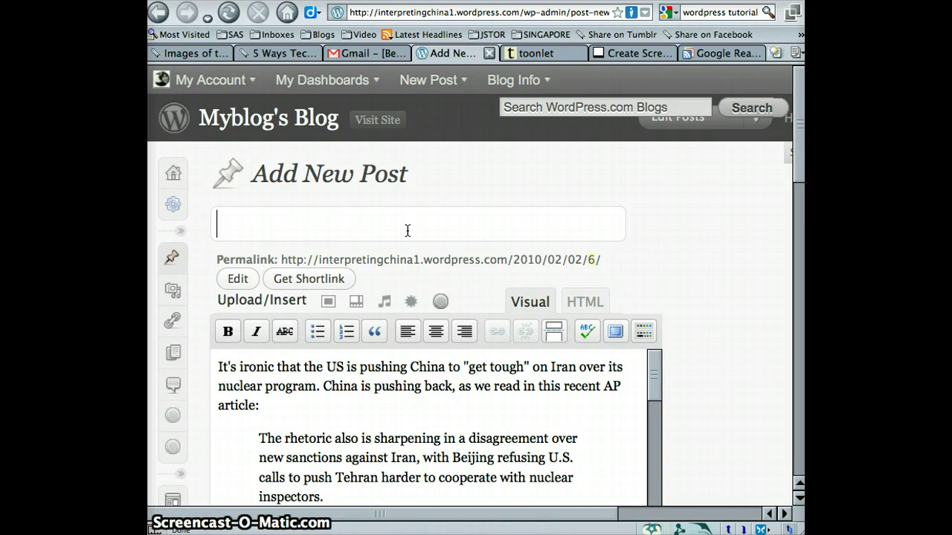
Enter "Through China's Eyes, the US is Hypo" as the beginning of the post title
text(Through )
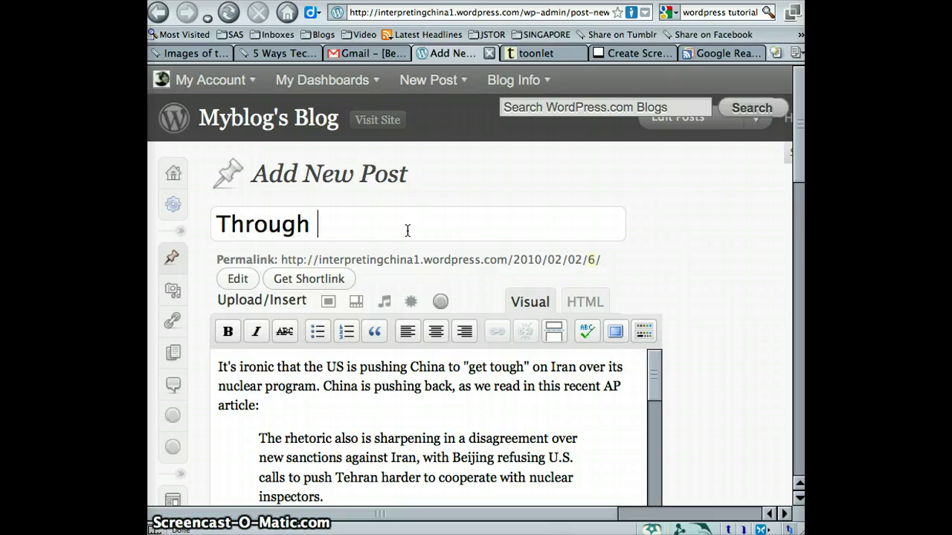
text(China's E)
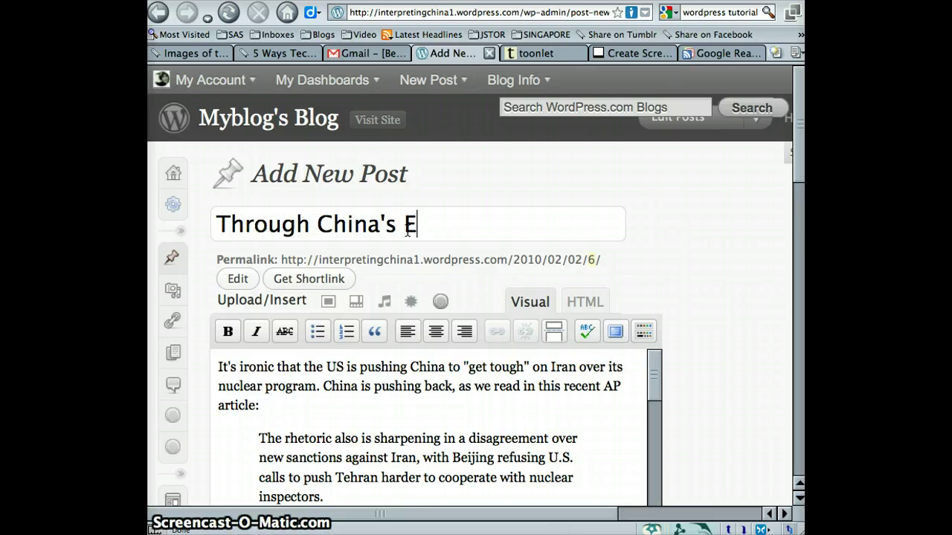
text(yes, the US )
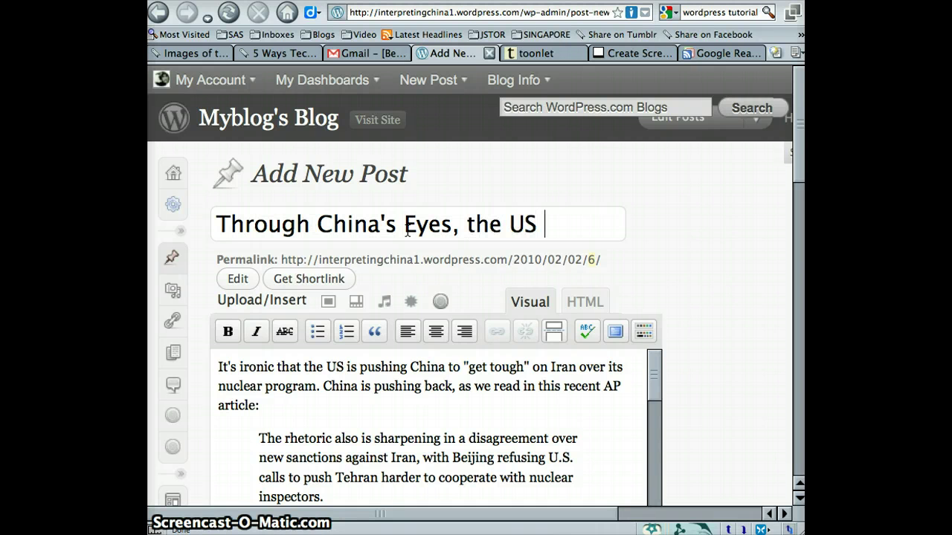
text(is h)
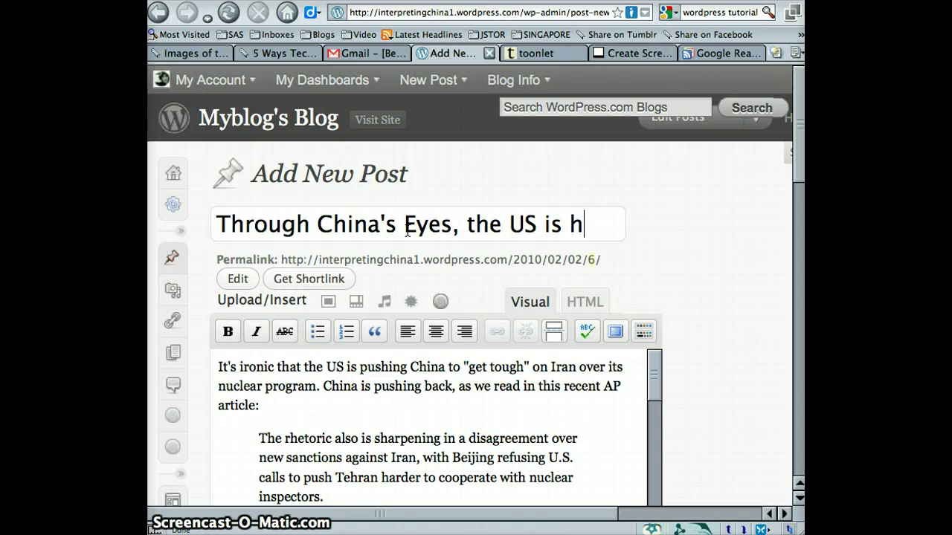
key(BackSpace)
text(Hypo)
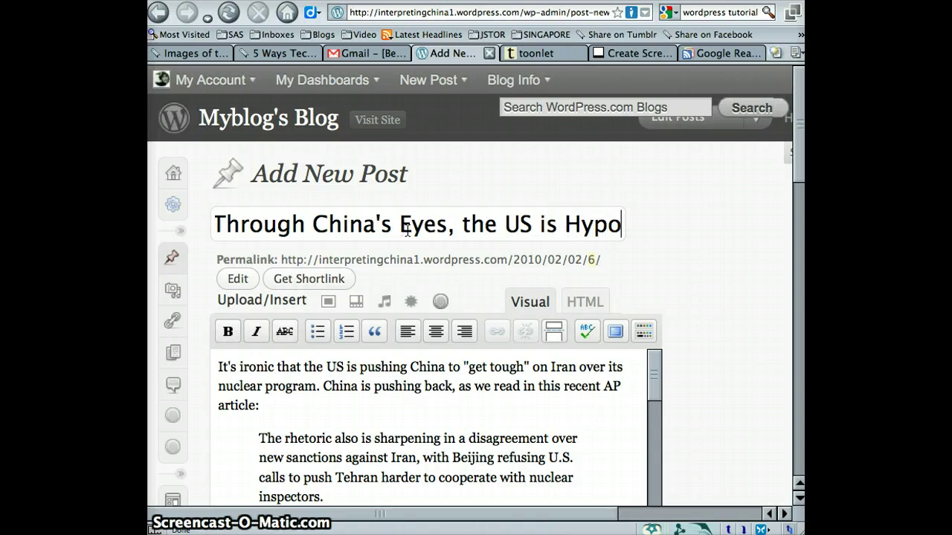
Clear the started title completely from the post title field
key(BackSpace)
key(BackSpace)
key(BackSpace)
key(BackSpace)
key(BackSpace)
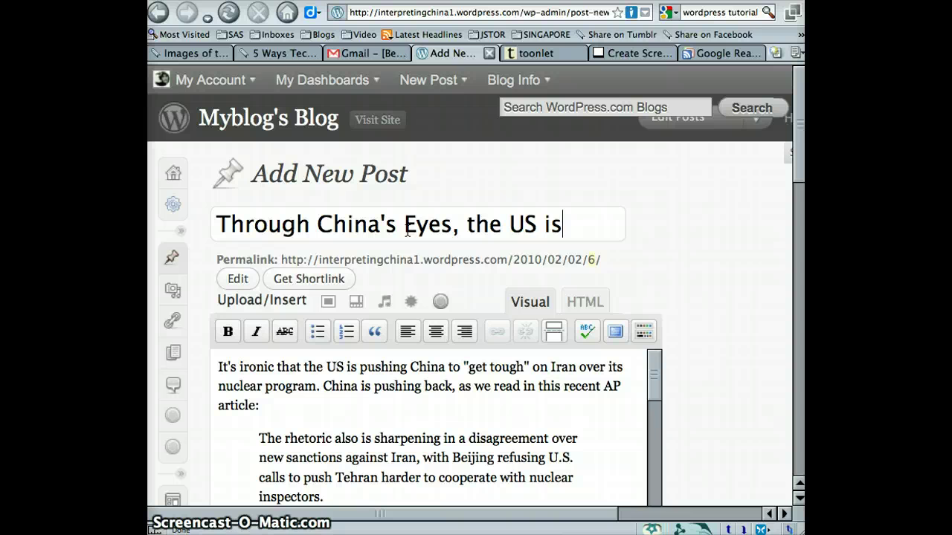
key(BackSpace)
key(BackSpace)
key(BackSpace)
key(BackSpace)
key(BackSpace)
key(BackSpace)
key(BackSpace)
key(BackSpace)
key(BackSpace)
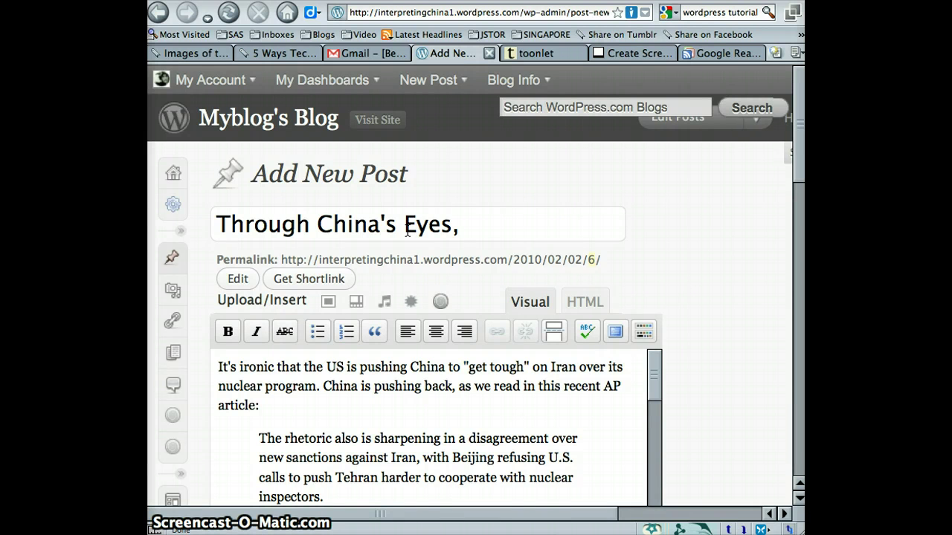
key(BackSpace)
key(BackSpace)
key(BackSpace)
key(BackSpace)
key(BackSpace)
key(BackSpace)
key(BackSpace)
key(BackSpace)
key(BackSpace)
key(BackSpace)
key(BackSpace)
key(BackSpace)
key(BackSpace)
key(BackSpace)
key(BackSpace)
key(BackSpace)
key(BackSpace)
key(BackSpace)
key(BackSpace)
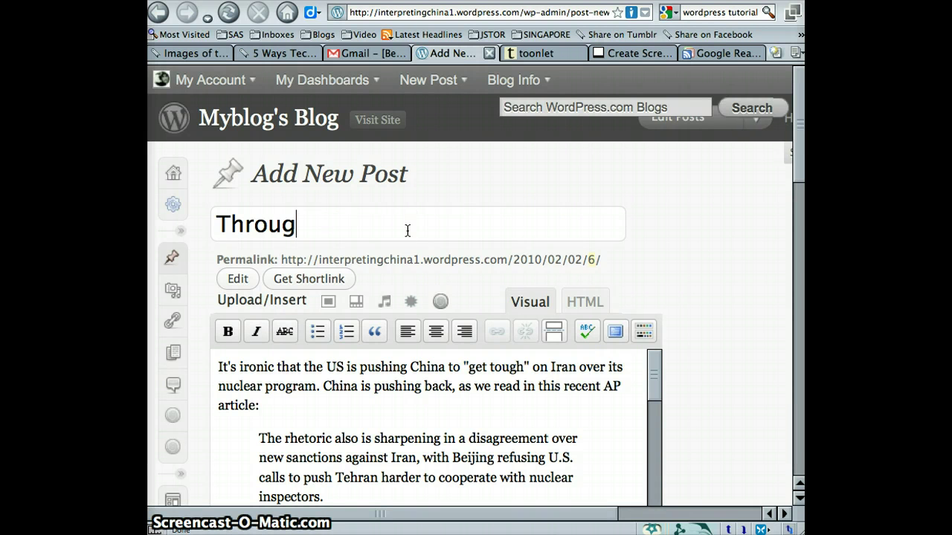
key(BackSpace)
key(BackSpace)
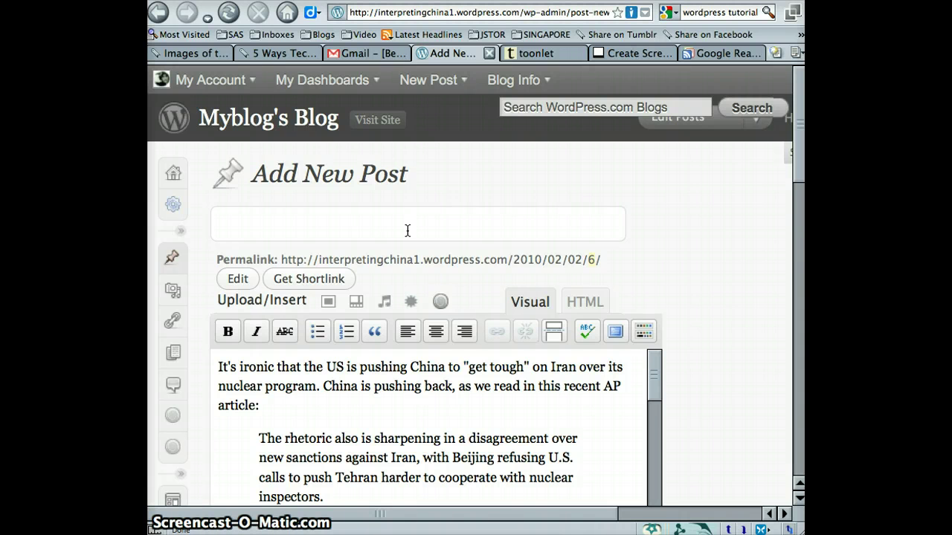
Title the post "US Hypocrisy, from China's View? Obvious"
text(US Hy)
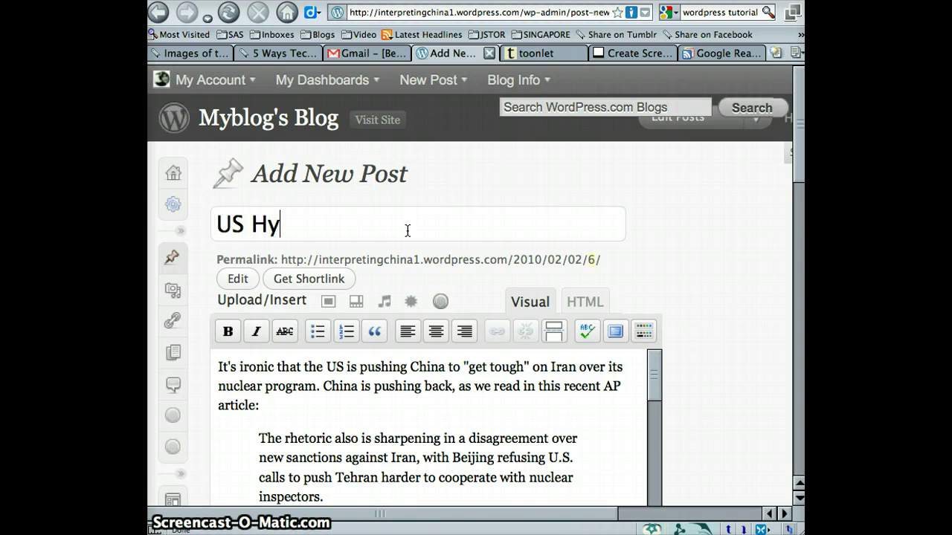
text(pocrisy,)
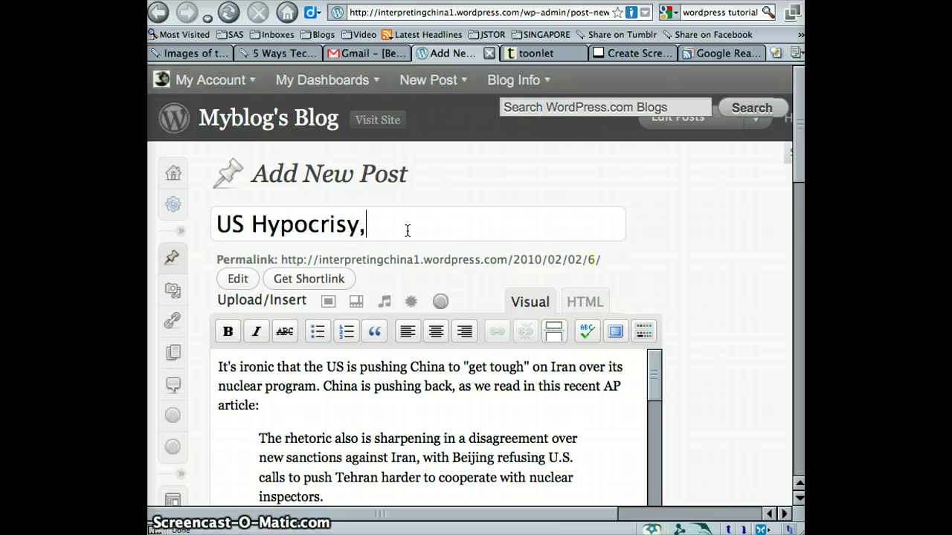
text( from t)
key(BackSpace)
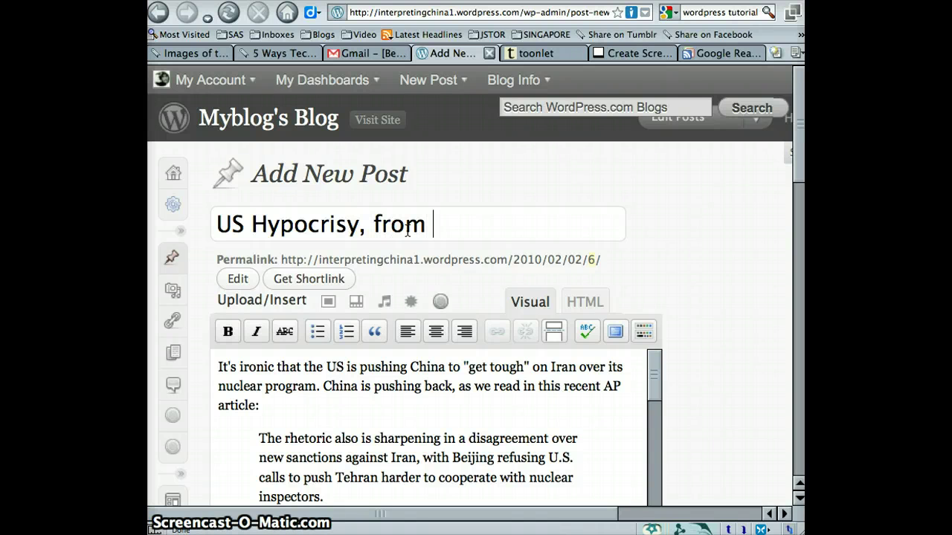
text(China's View)
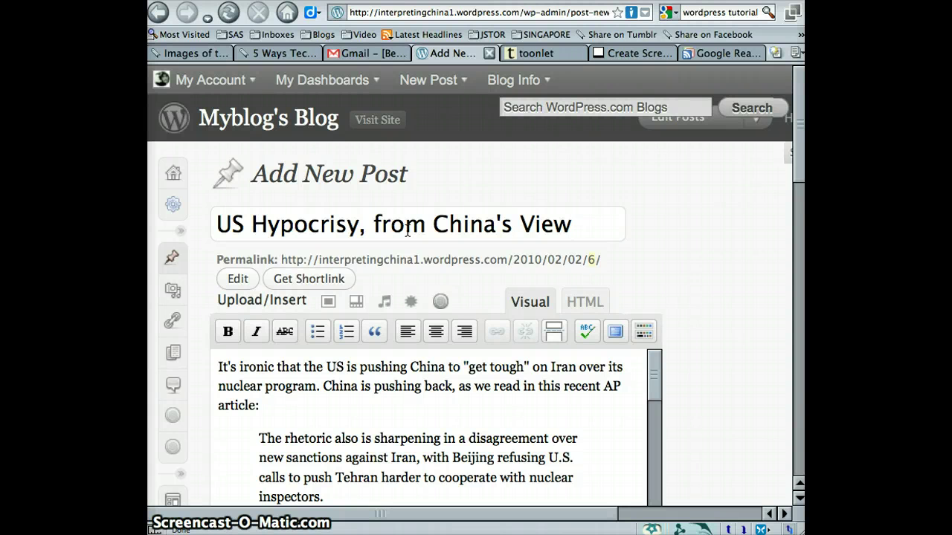
text(? Obvious)
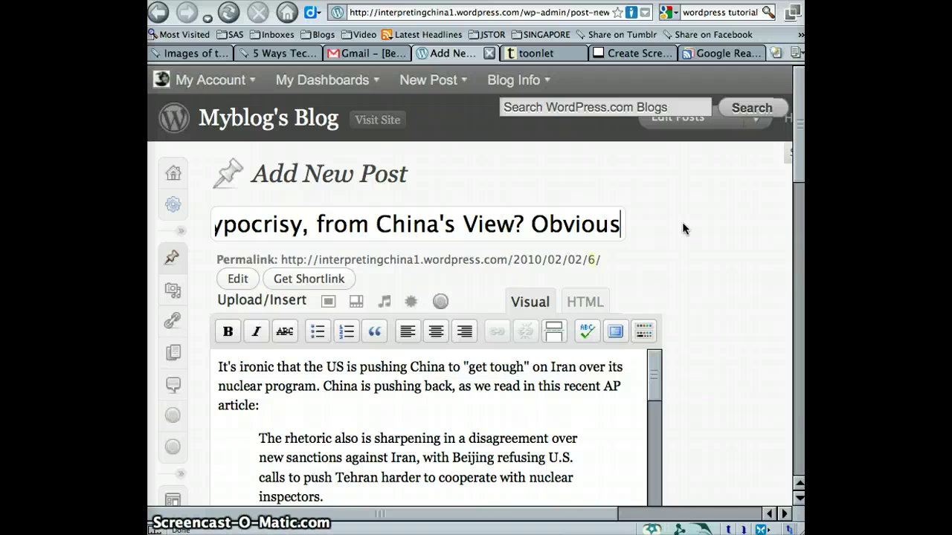
In full-screen editing mode, correct the spelling of "punish" and "because" in the paragraph about the Chinese perspective
scroll(682, 222, down, 5)
scroll(685, 226, down, 3)
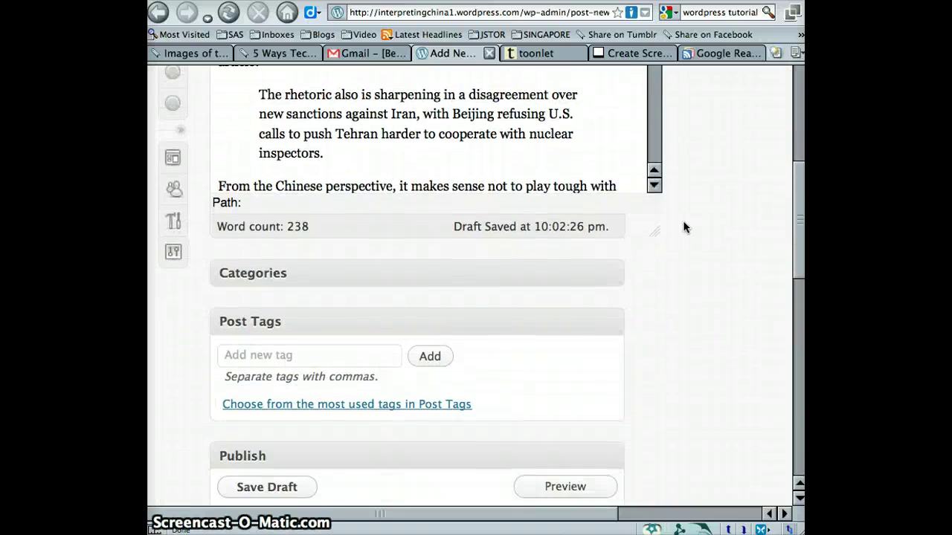
scroll(684, 227, down, 2)
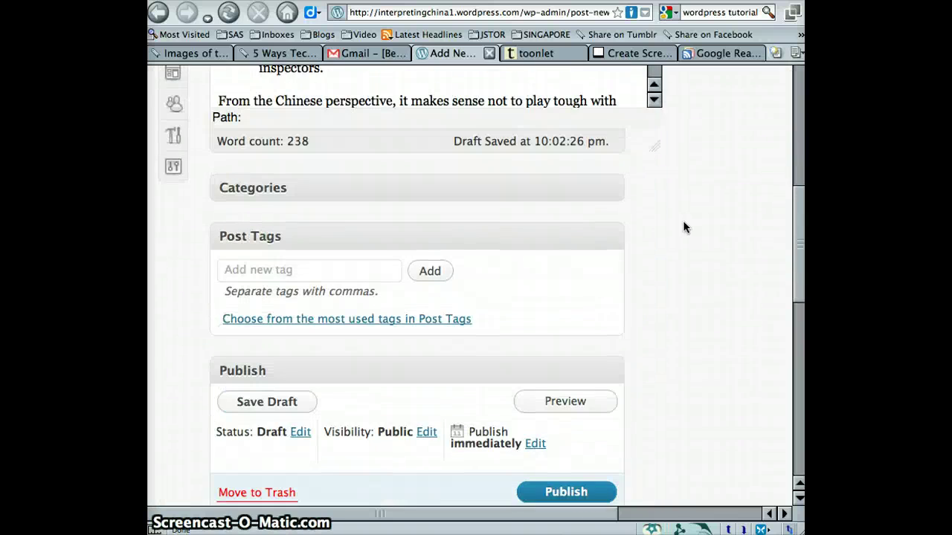
click(266, 270)
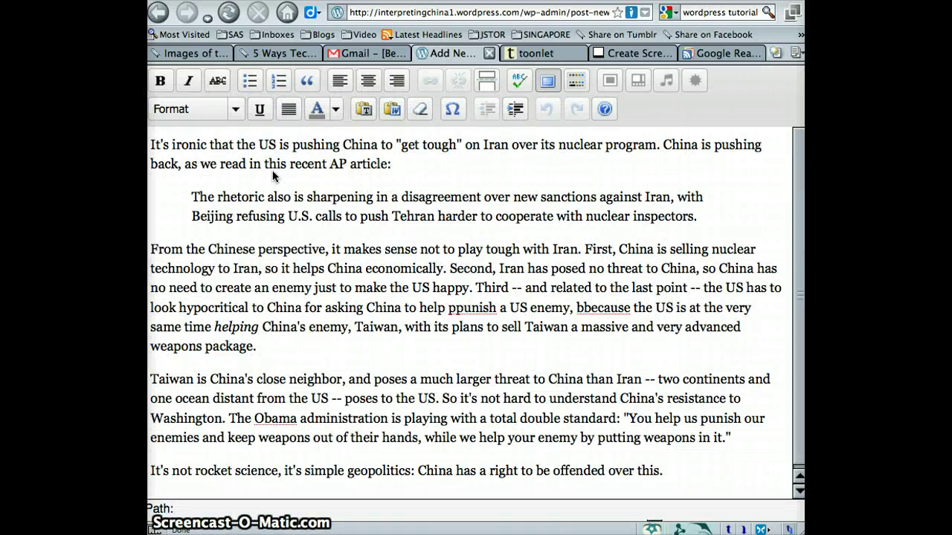
click(453, 312)
key(BackSpace)
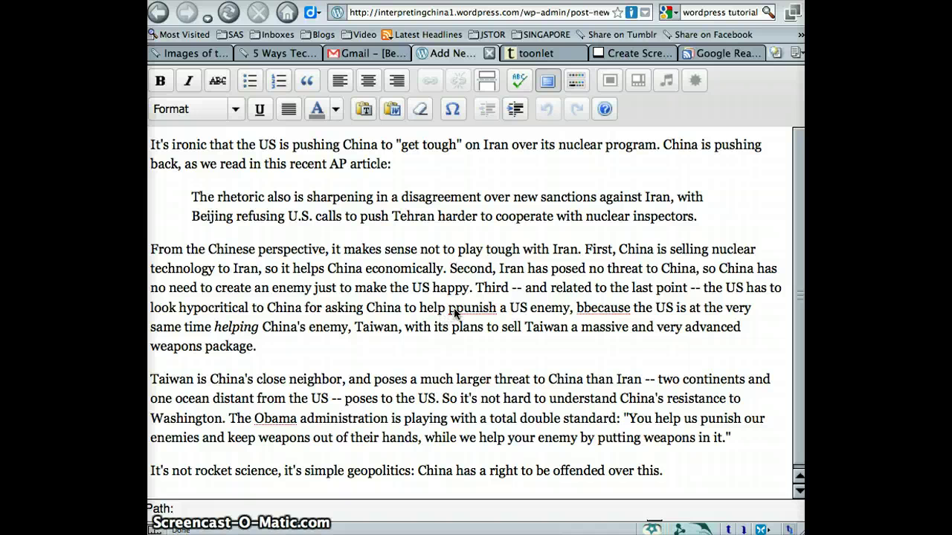
click(453, 308)
key(BackSpace)
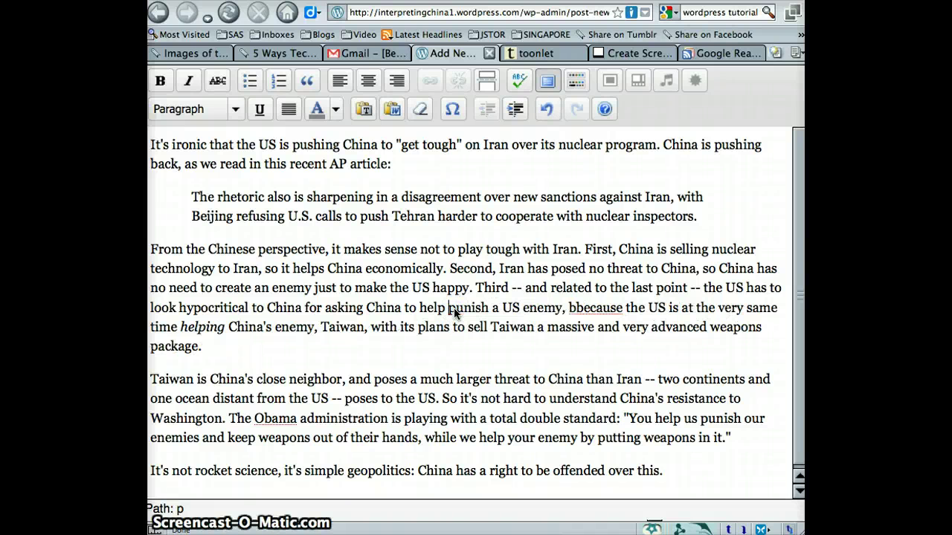
click(576, 307)
key(BackSpace)
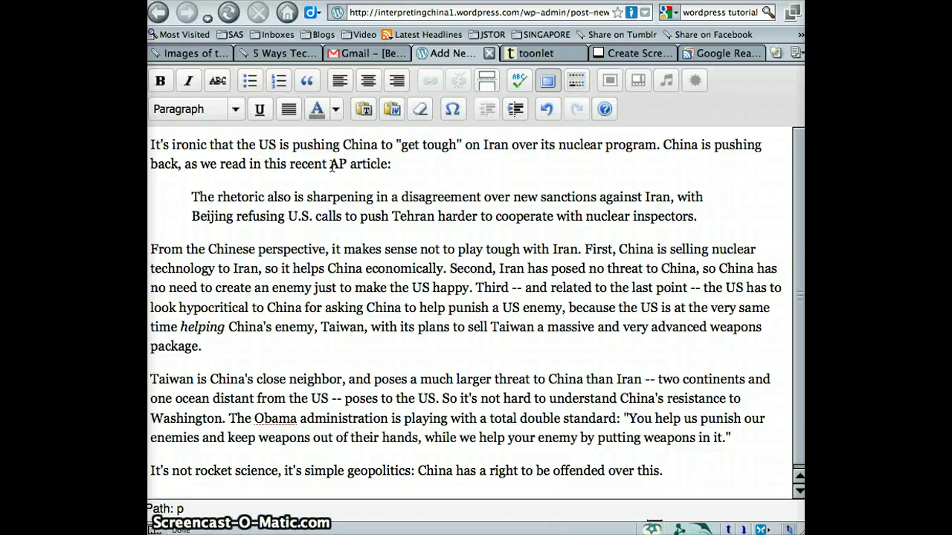
Select "AP article" in the post's opening paragraph and copy the address of the "AP reports" link from the Google Reader article
drag(330, 165, 387, 168)
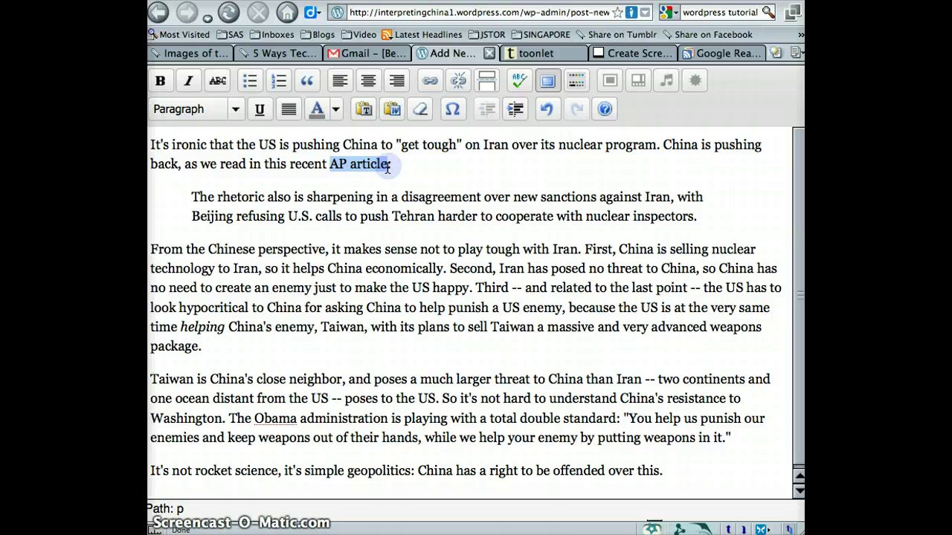
click(746, 56)
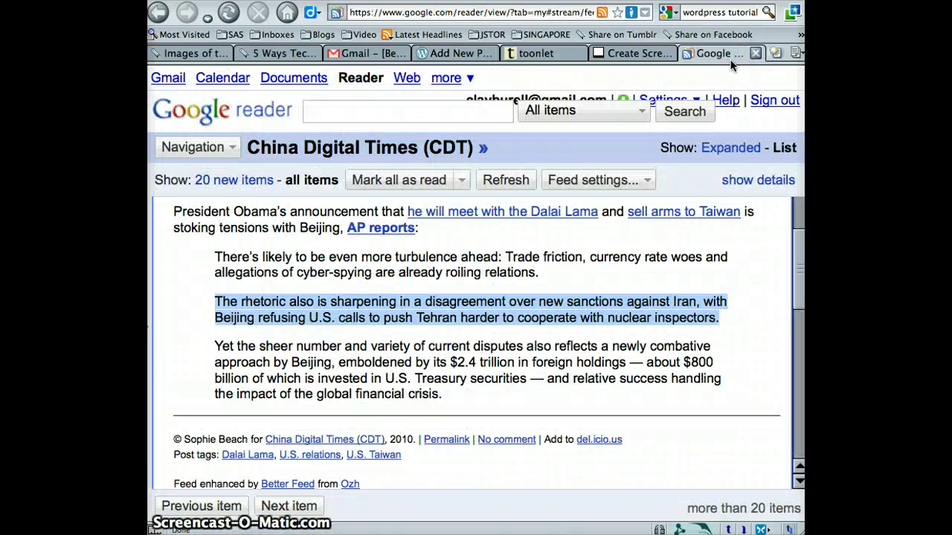
right_click(377, 234)
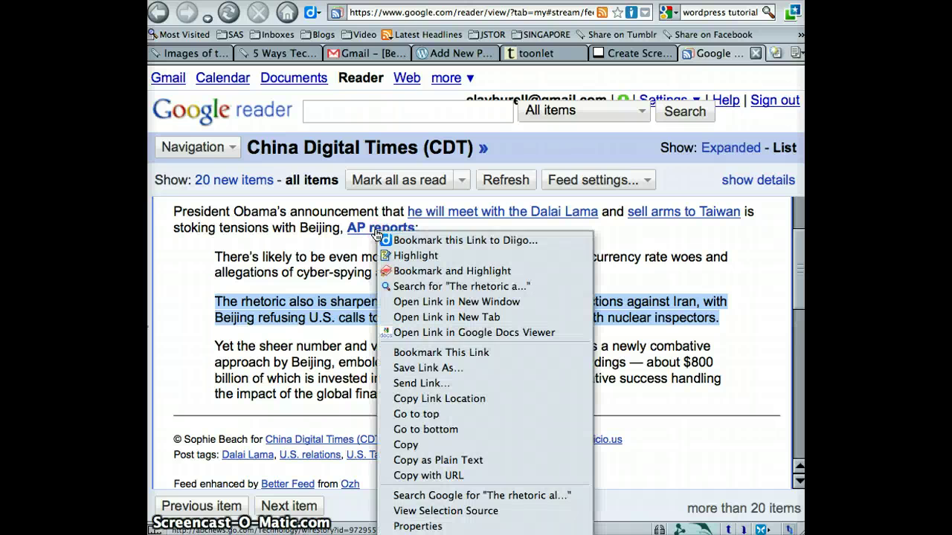
click(424, 399)
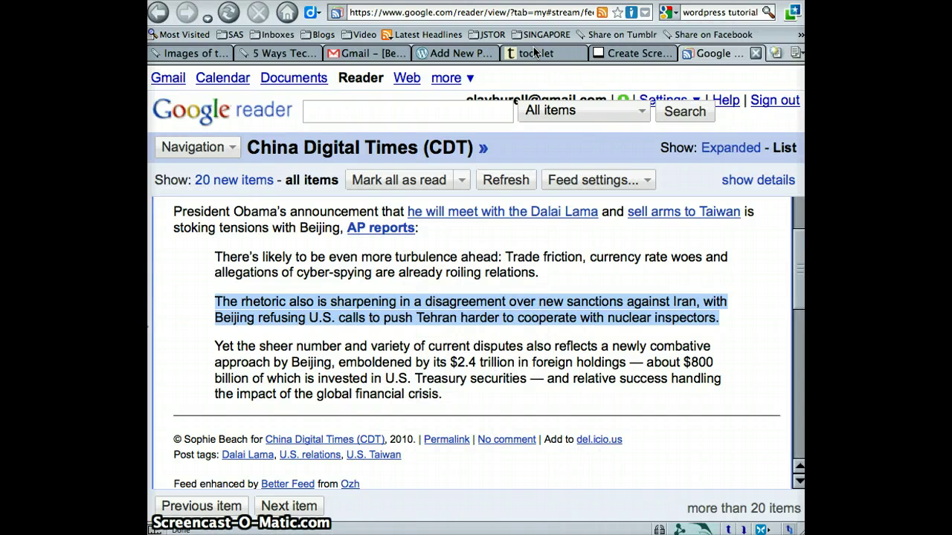
Return to the WordPress post editor and link the selected words "AP article" to the copied address
click(454, 53)
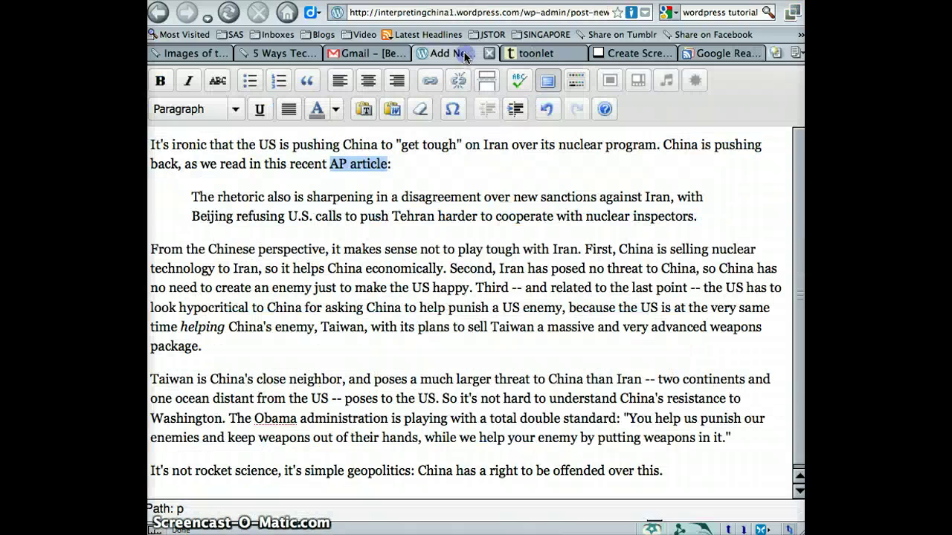
click(429, 82)
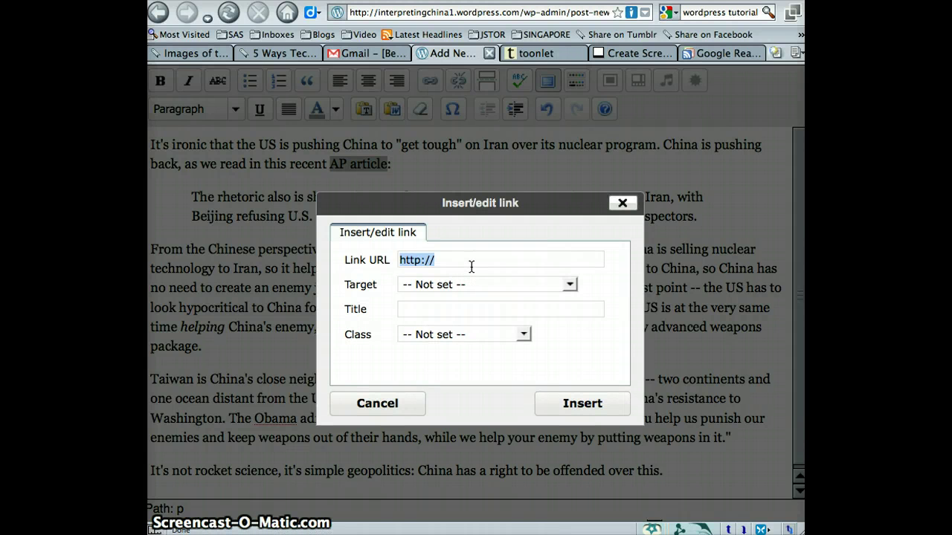
key(super+v)
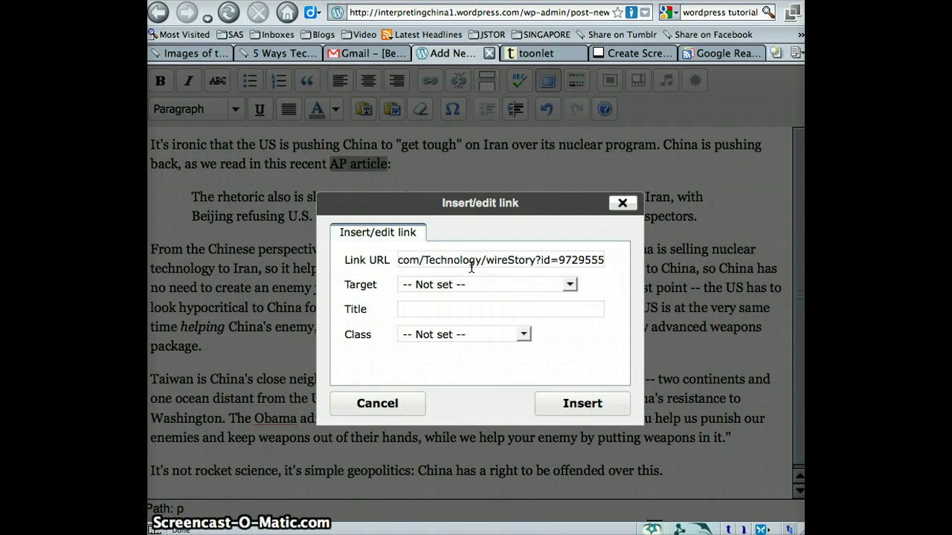
click(592, 402)
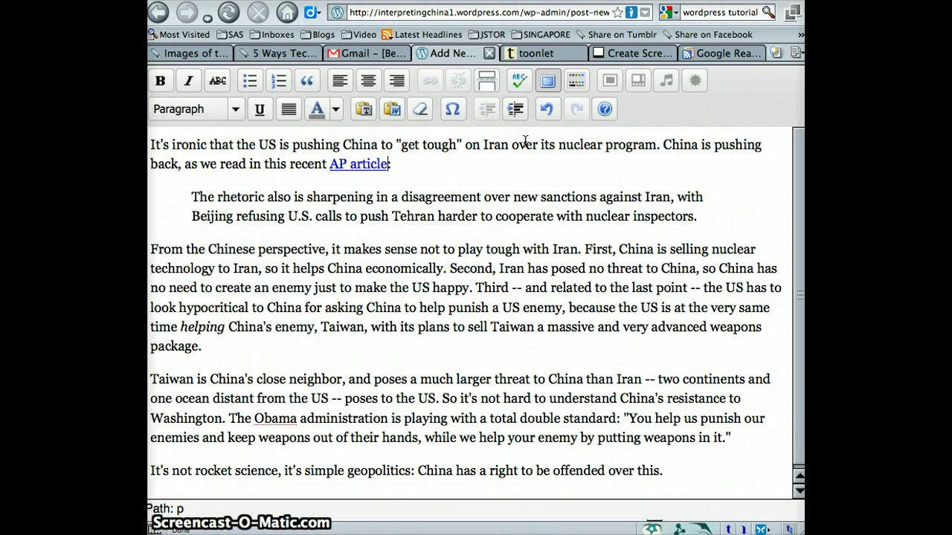
Leave the full-screen editing mode and publish the post immediately with public visibility
click(547, 81)
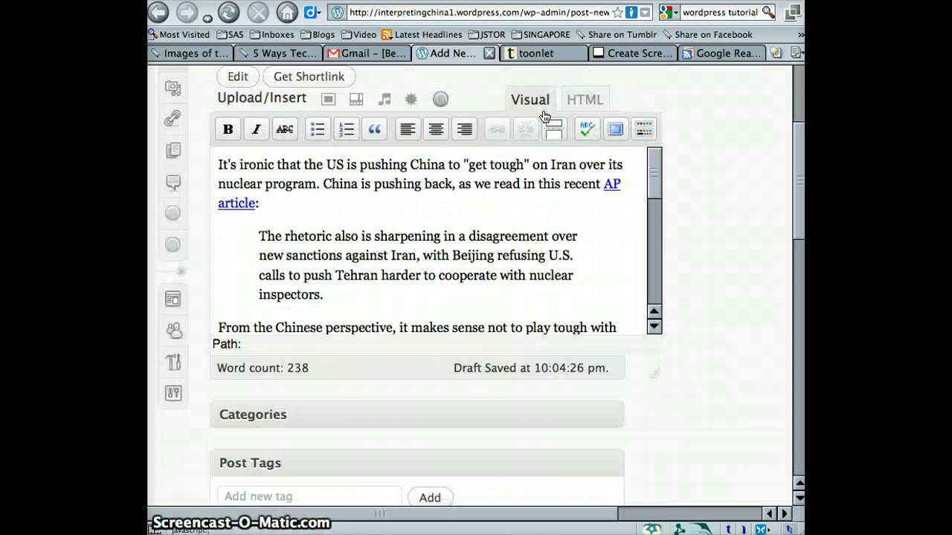
scroll(457, 397, down, 2)
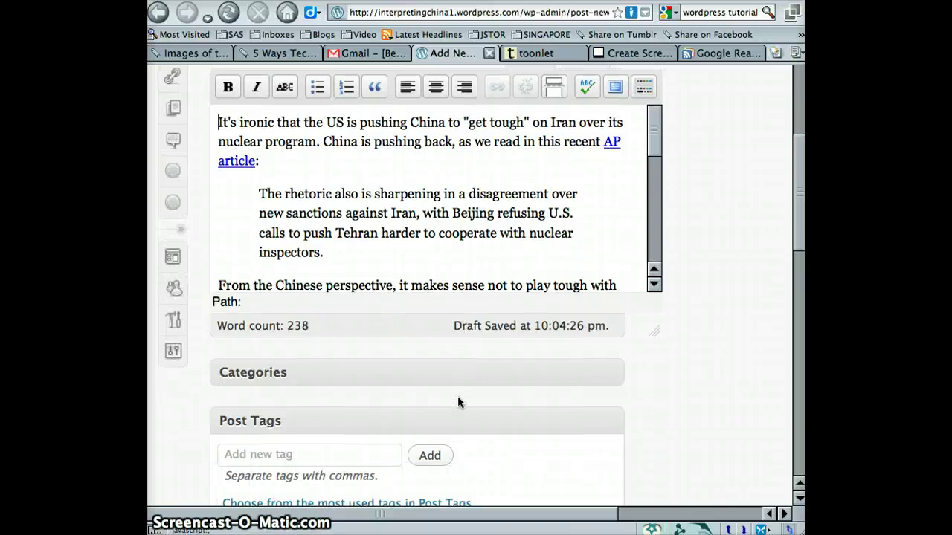
scroll(458, 402, down, 4)
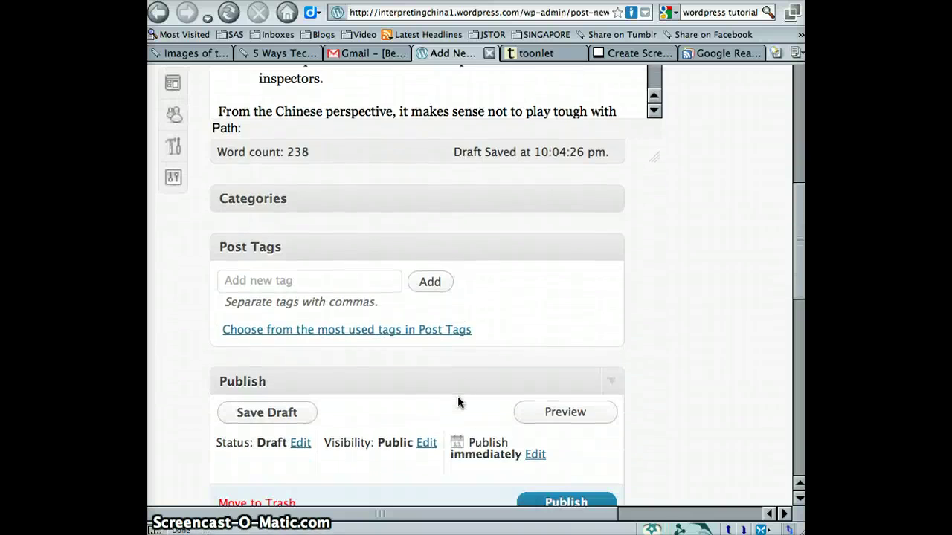
scroll(458, 401, down, 7)
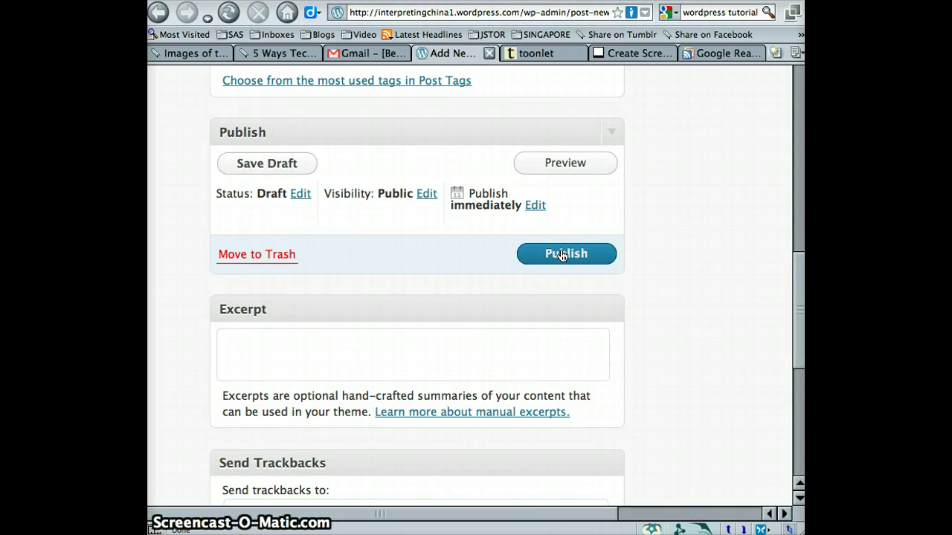
click(563, 254)
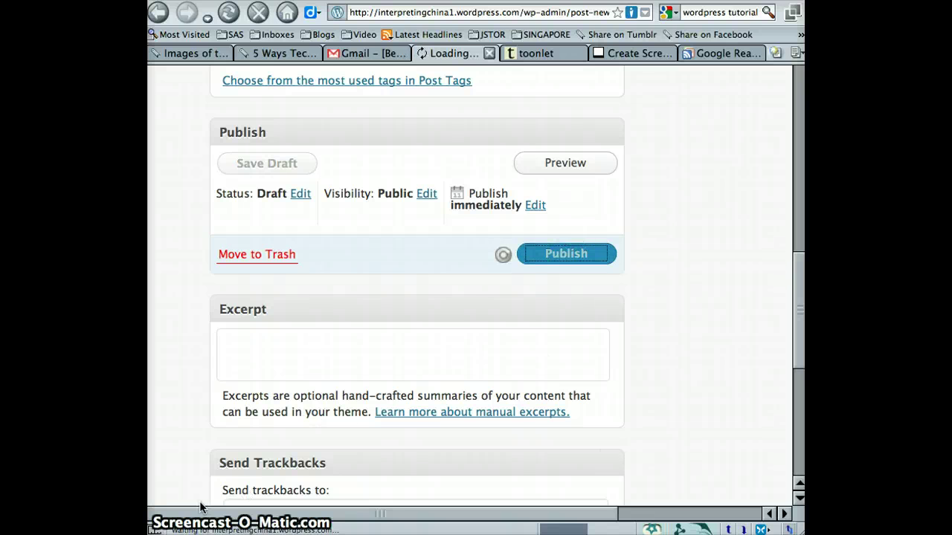
Open the blog's public home page, look over the published post and dismiss the video pop-up
scroll(174, 444, up, 10)
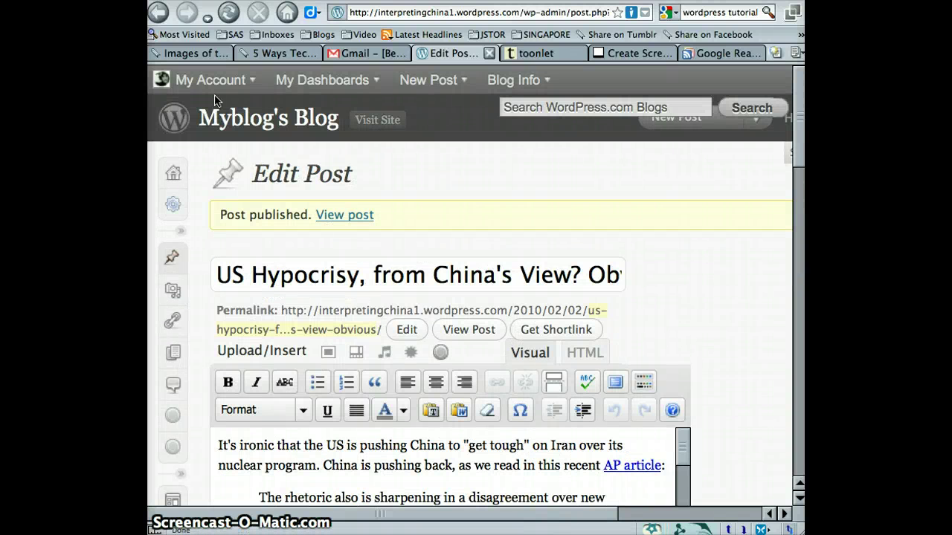
click(225, 120)
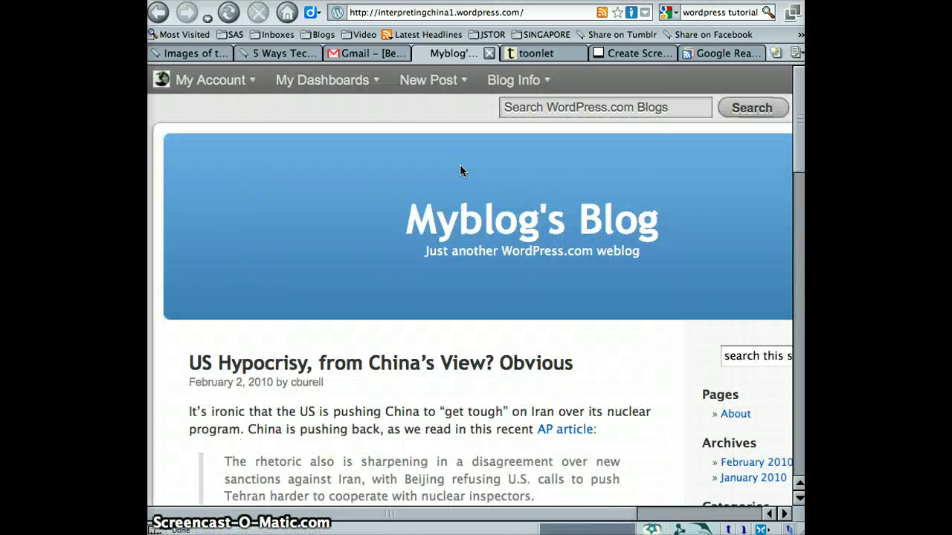
scroll(460, 170, down, 7)
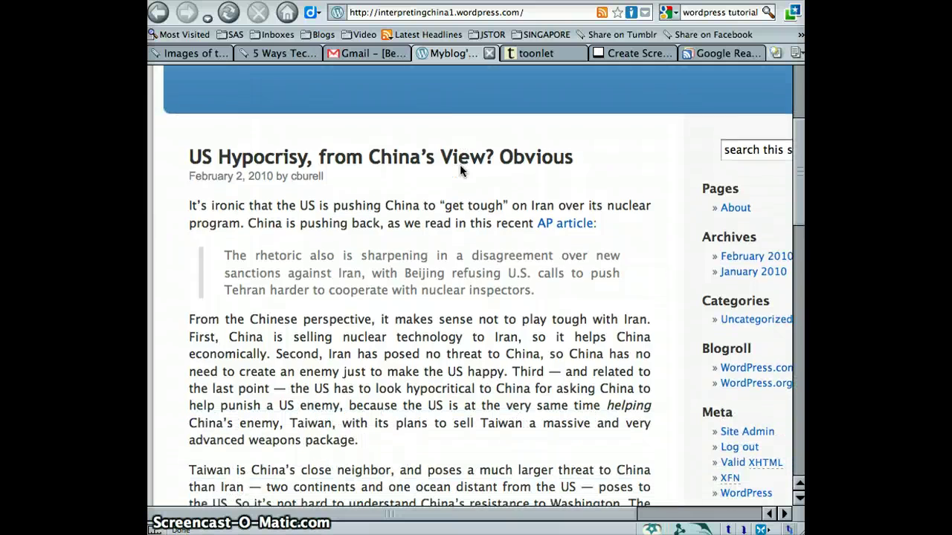
scroll(461, 170, down, 1)
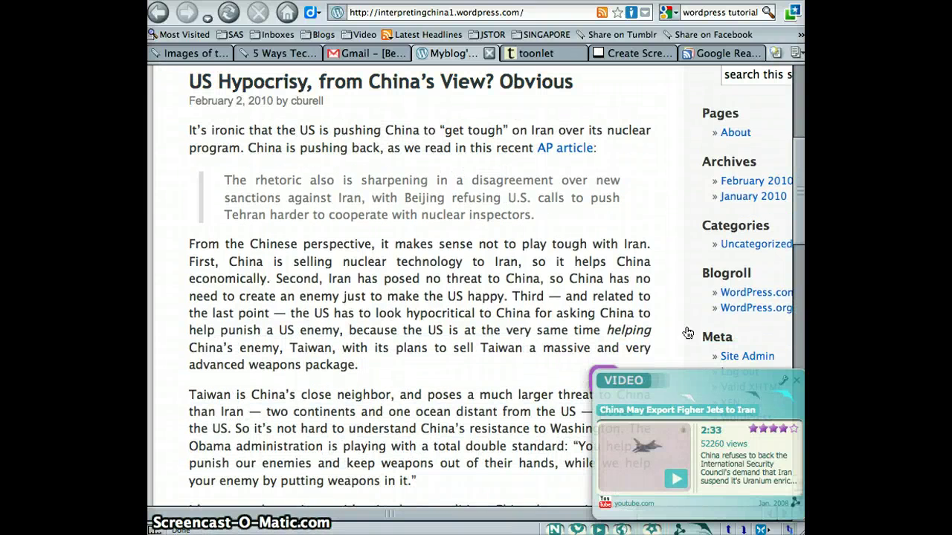
click(795, 380)
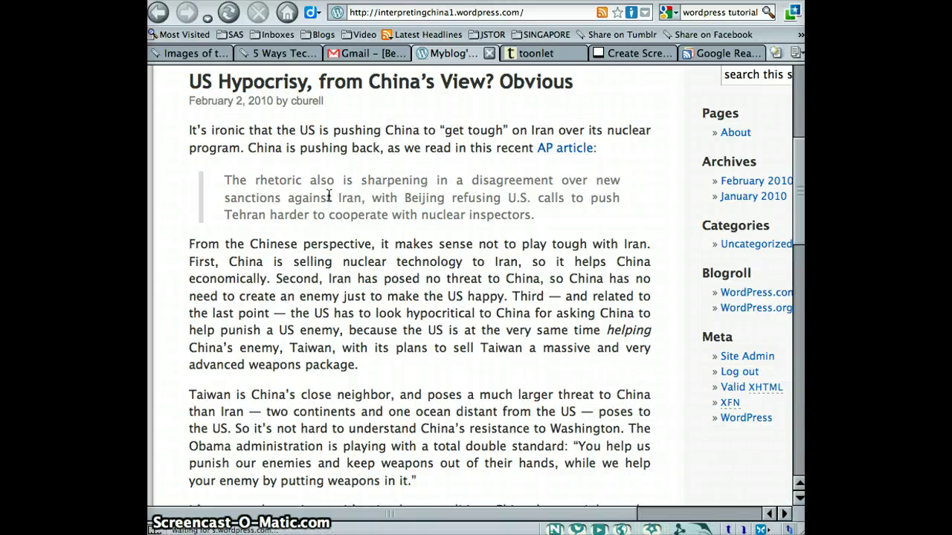
Highlight the block quote in the published post and clear the selection again
click(228, 182)
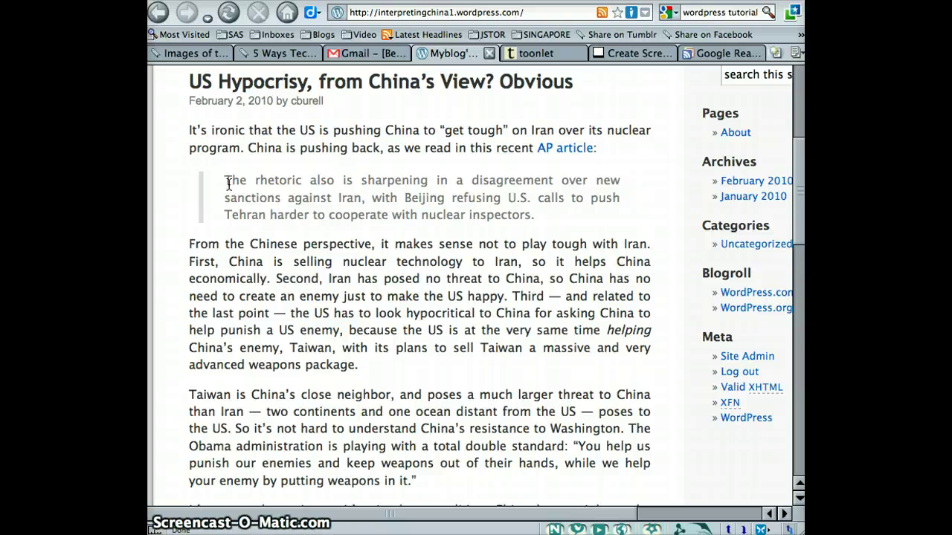
drag(228, 182, 506, 213)
click(508, 214)
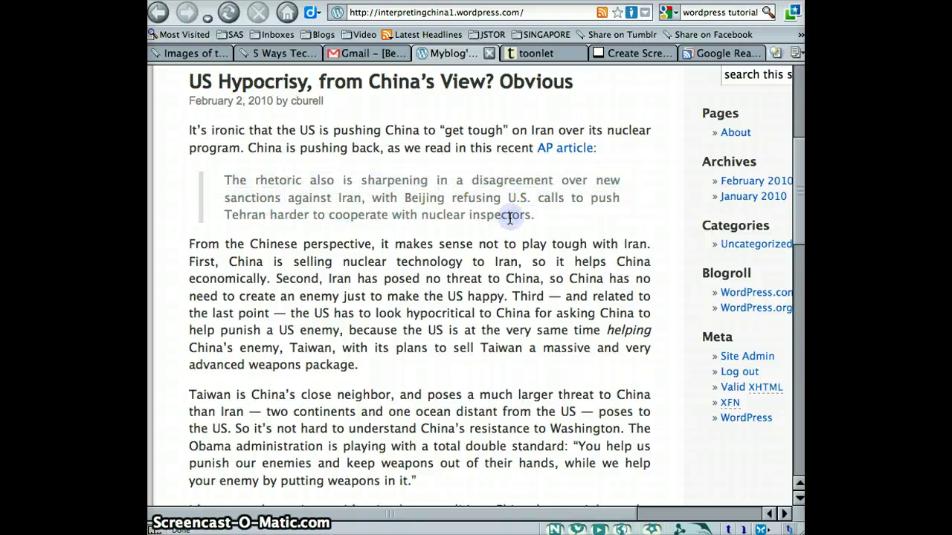
Look over the published post on the blog page, from the blog header down to the category, edit and comment links
scroll(509, 218, down, 1)
scroll(509, 217, down, 5)
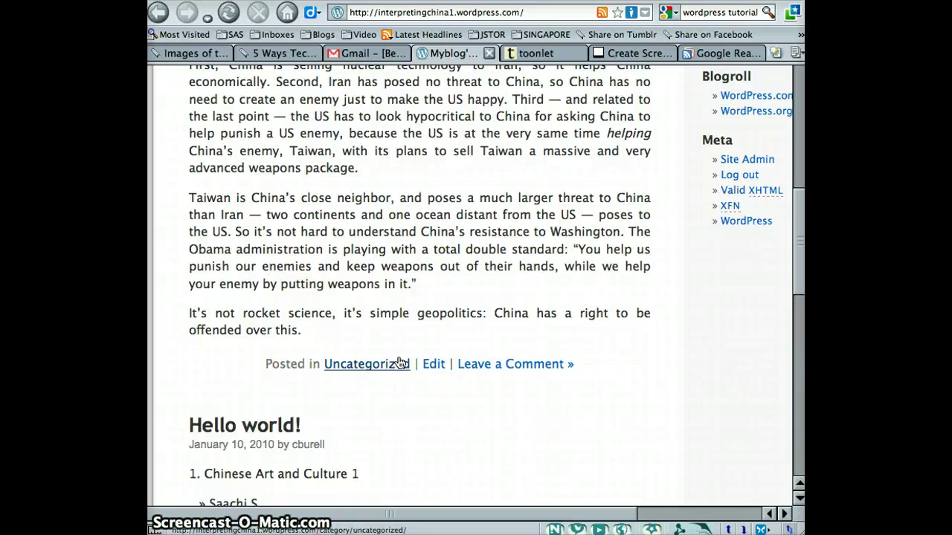
scroll(476, 336, up, 10)
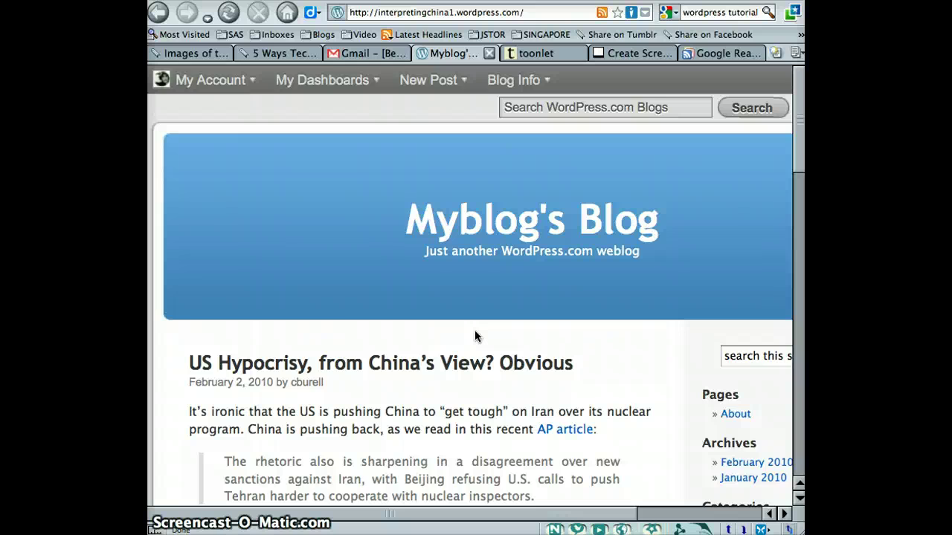
scroll(476, 337, down, 10)
scroll(475, 336, down, 3)
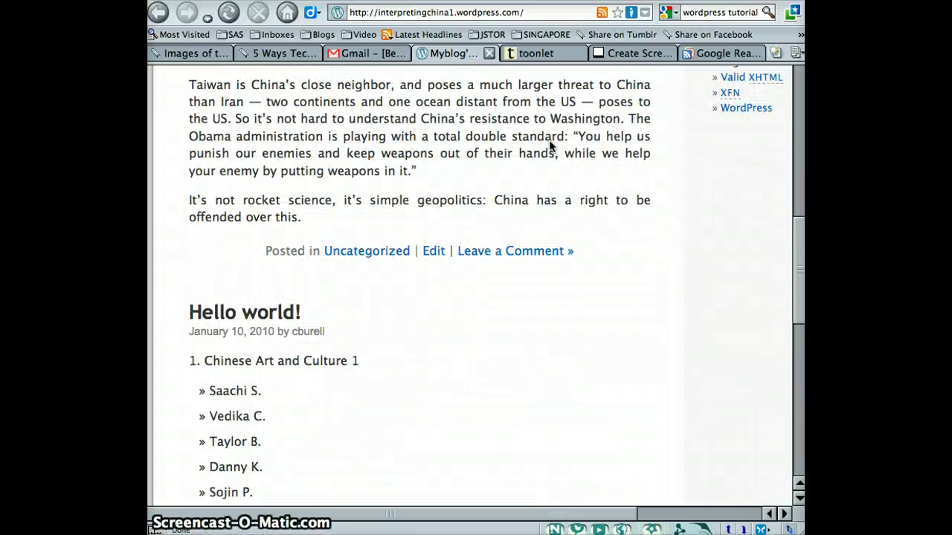
Switch to Google Reader, reveal the hidden subscription navigation and look over the feeds in the China folder
click(740, 53)
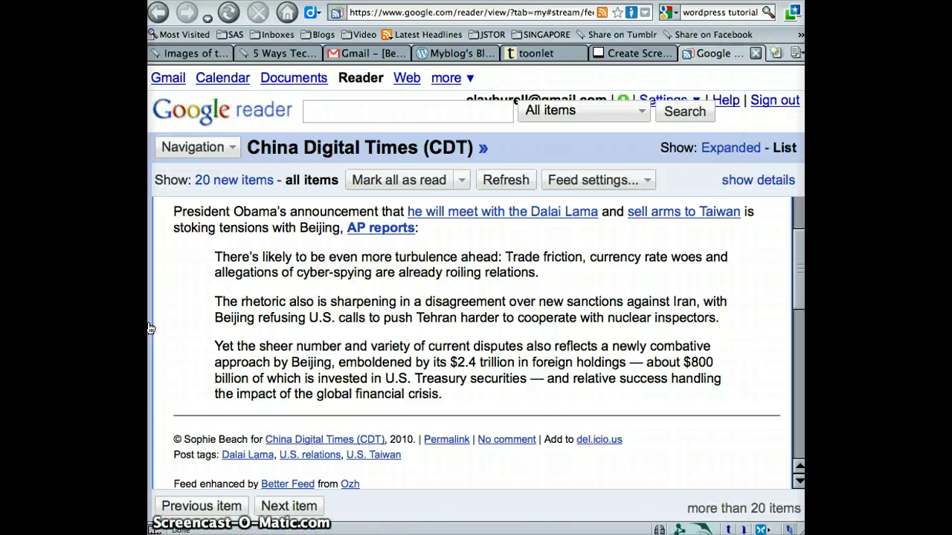
click(150, 333)
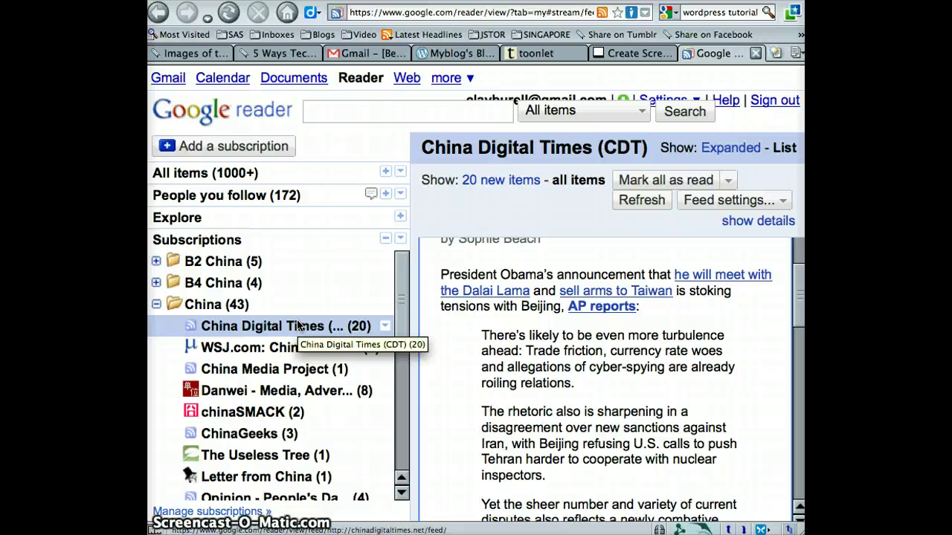
scroll(297, 325, down, 3)
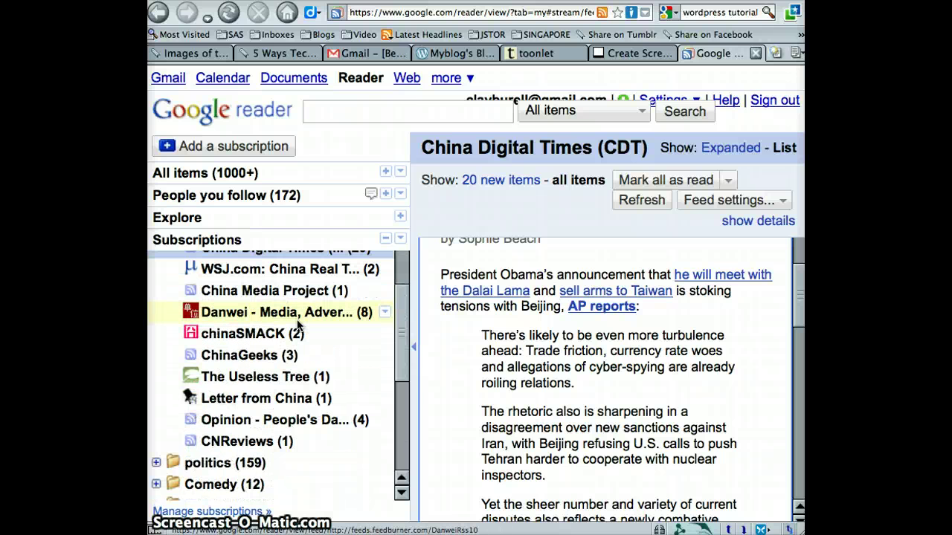
scroll(297, 325, up, 1)
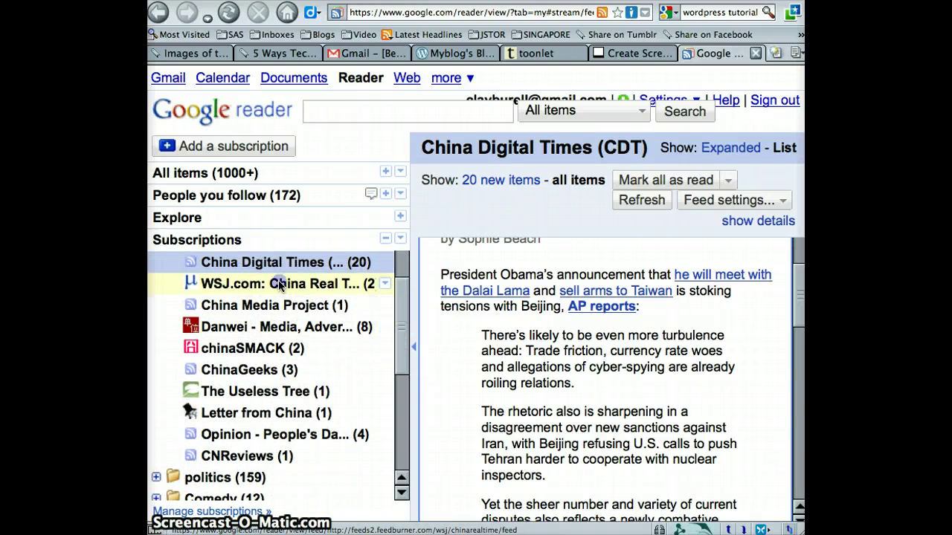
Open the WSJ.com: China Real Time feed and look through the other China feeds and subscription folders
click(280, 286)
scroll(280, 286, down, 2)
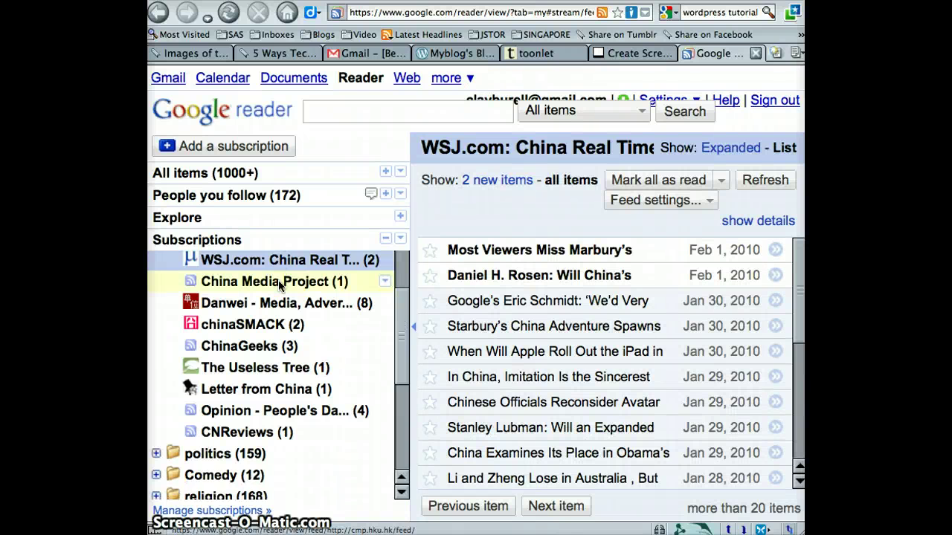
scroll(282, 288, down, 1)
scroll(281, 288, down, 2)
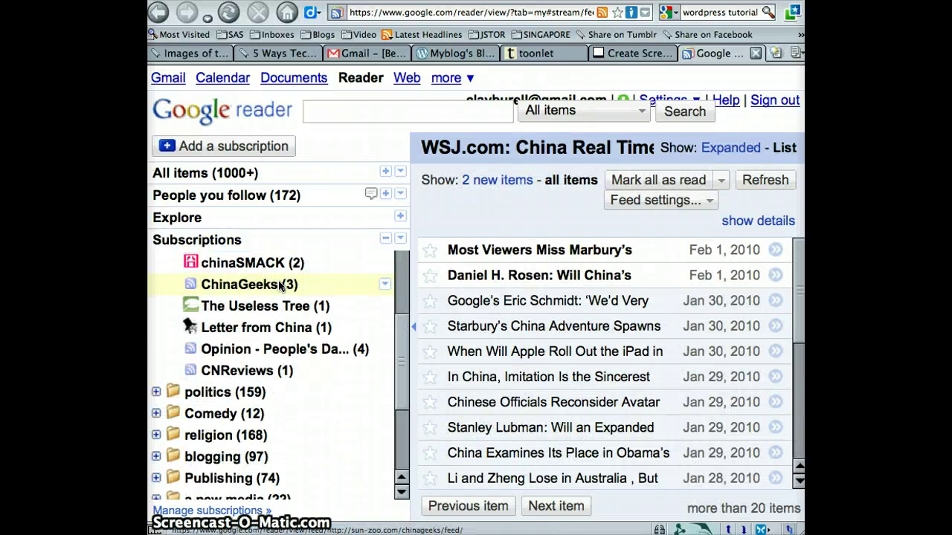
scroll(281, 288, down, 3)
scroll(281, 288, up, 6)
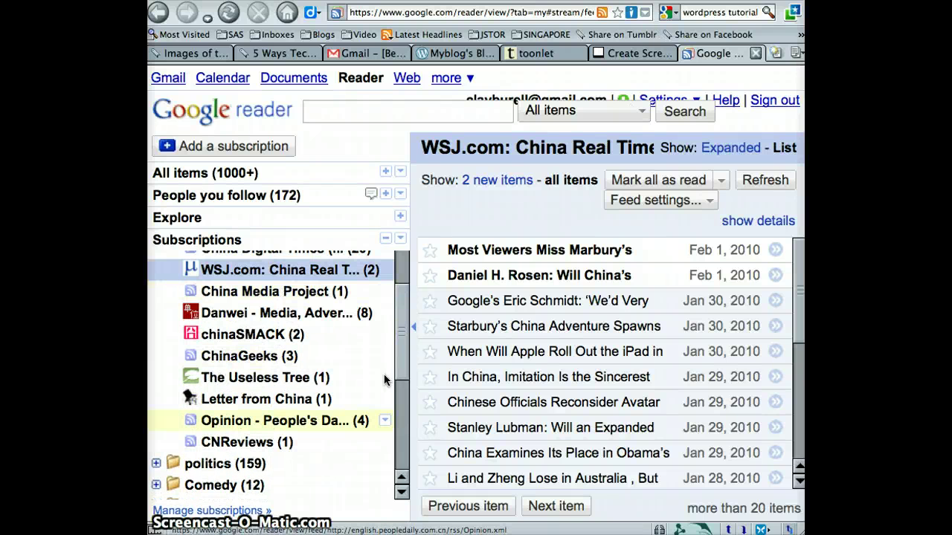
key(F11)
key(F11)
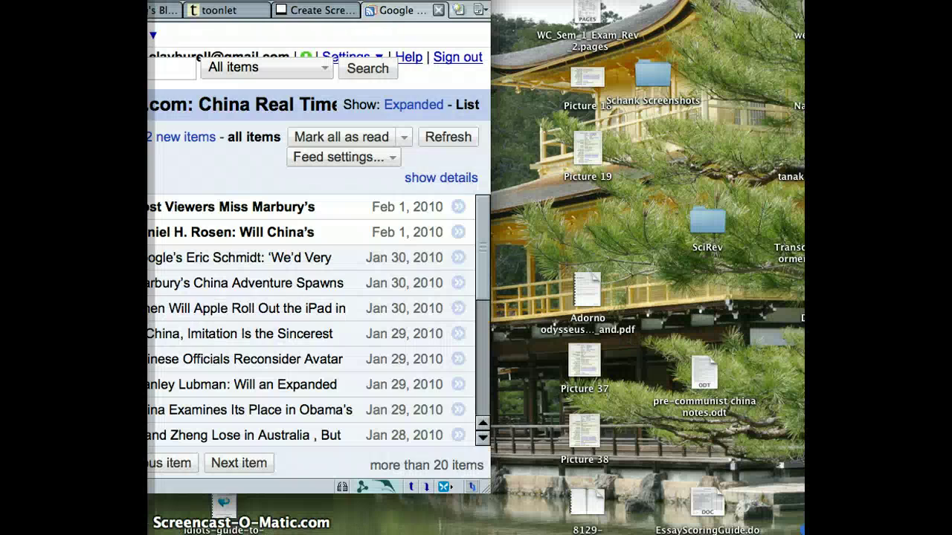